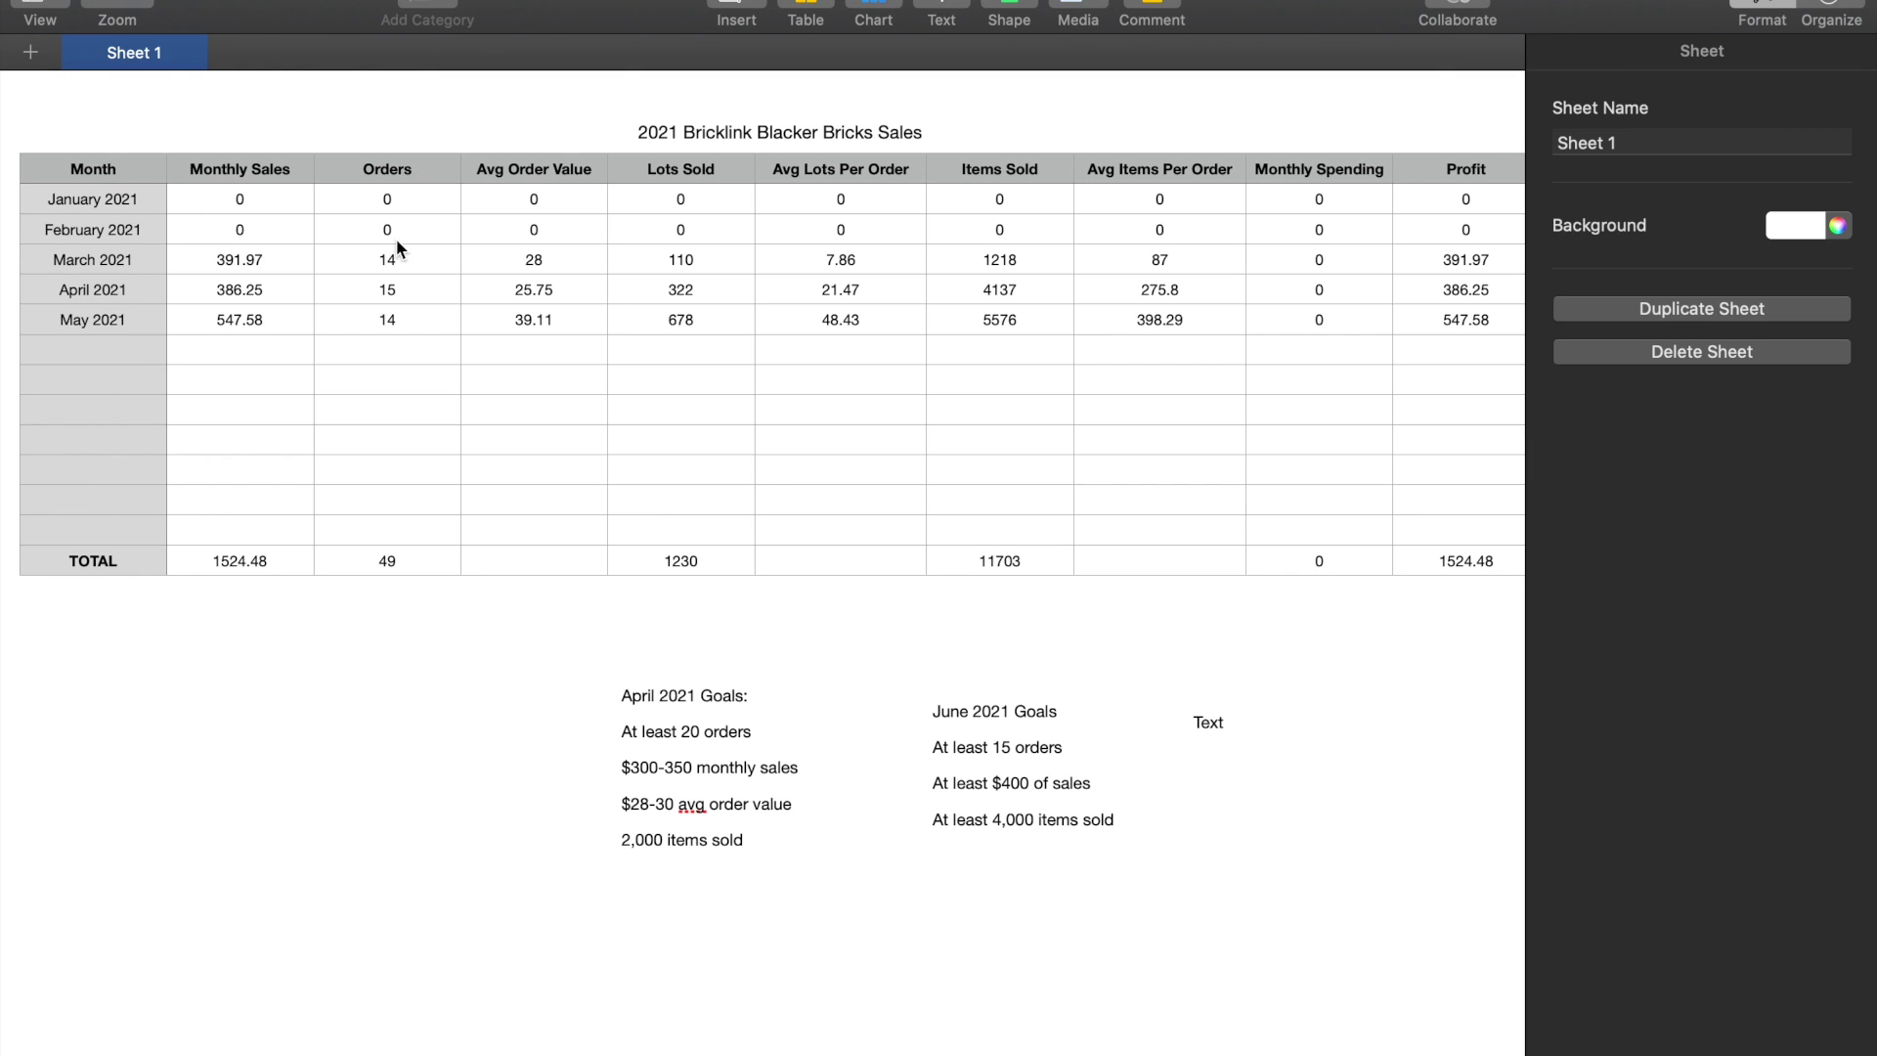
Set cell C7's text colour to black so its 6 orders show
click(373, 328)
click(396, 350)
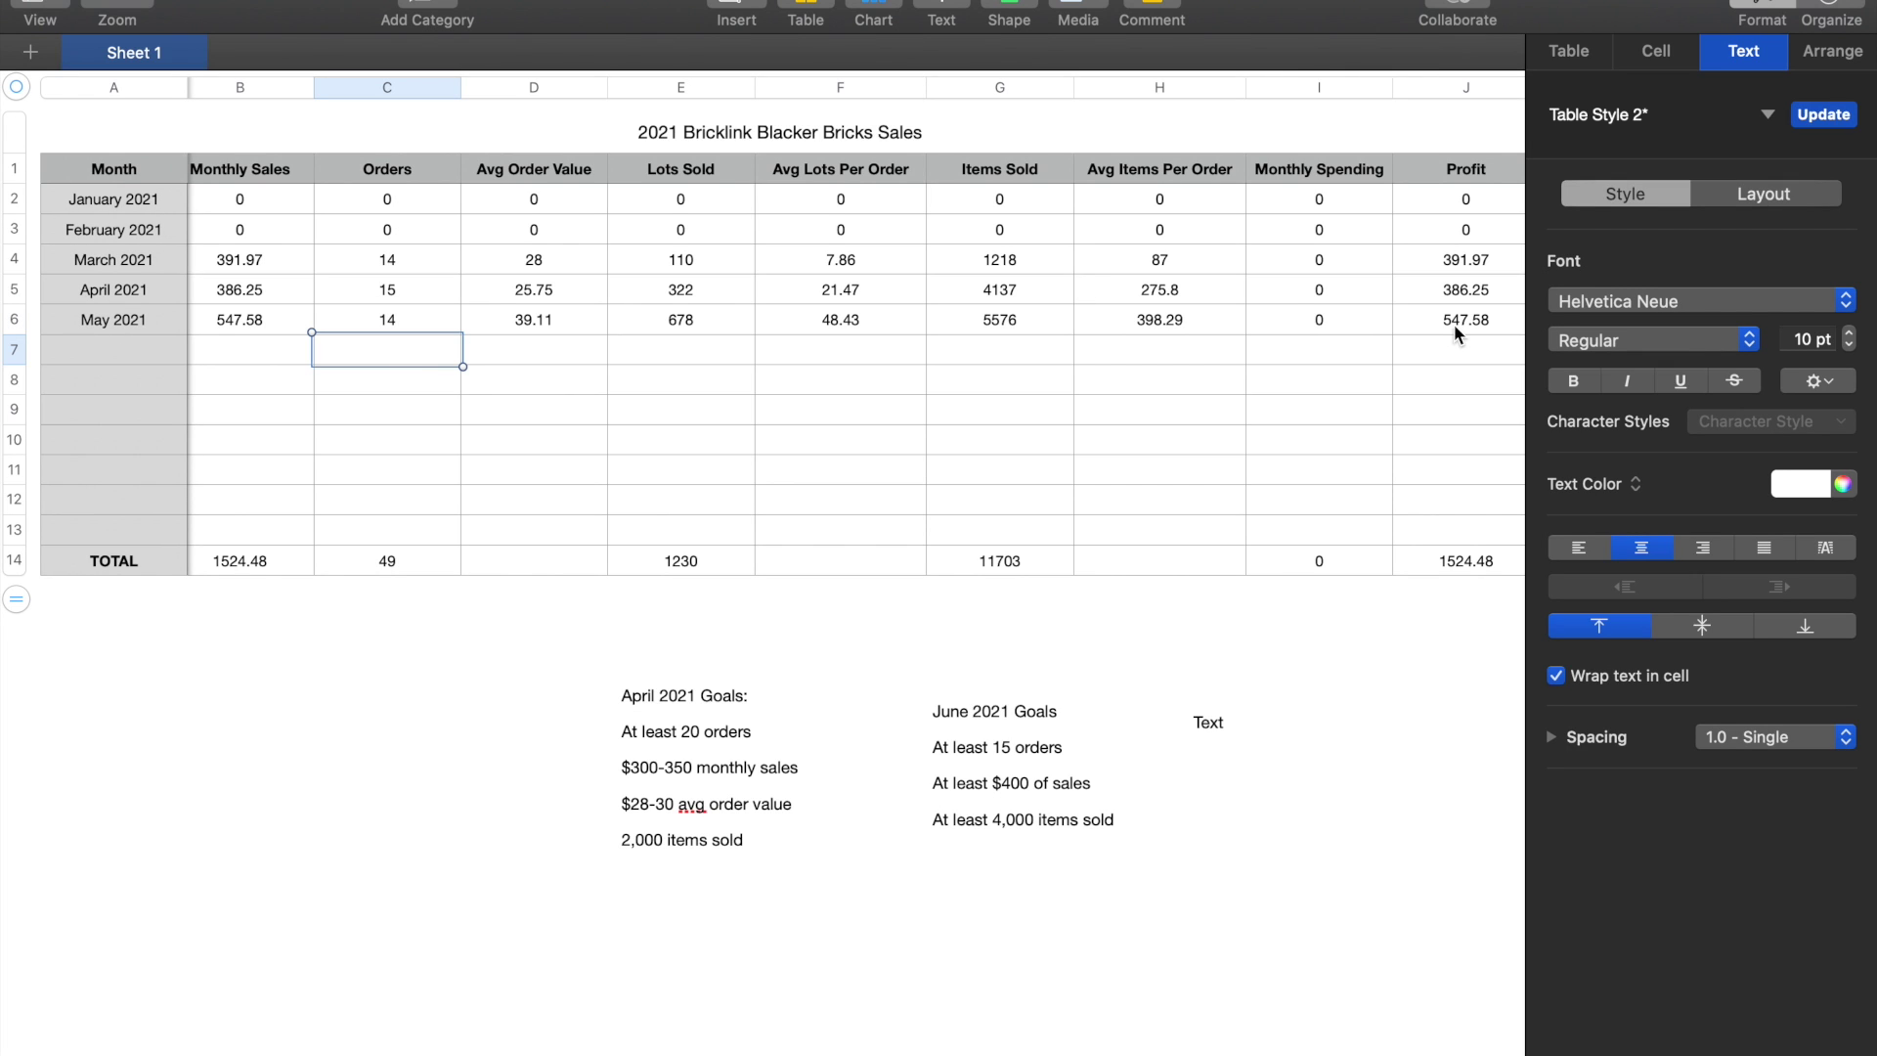
click(1818, 485)
click(1773, 647)
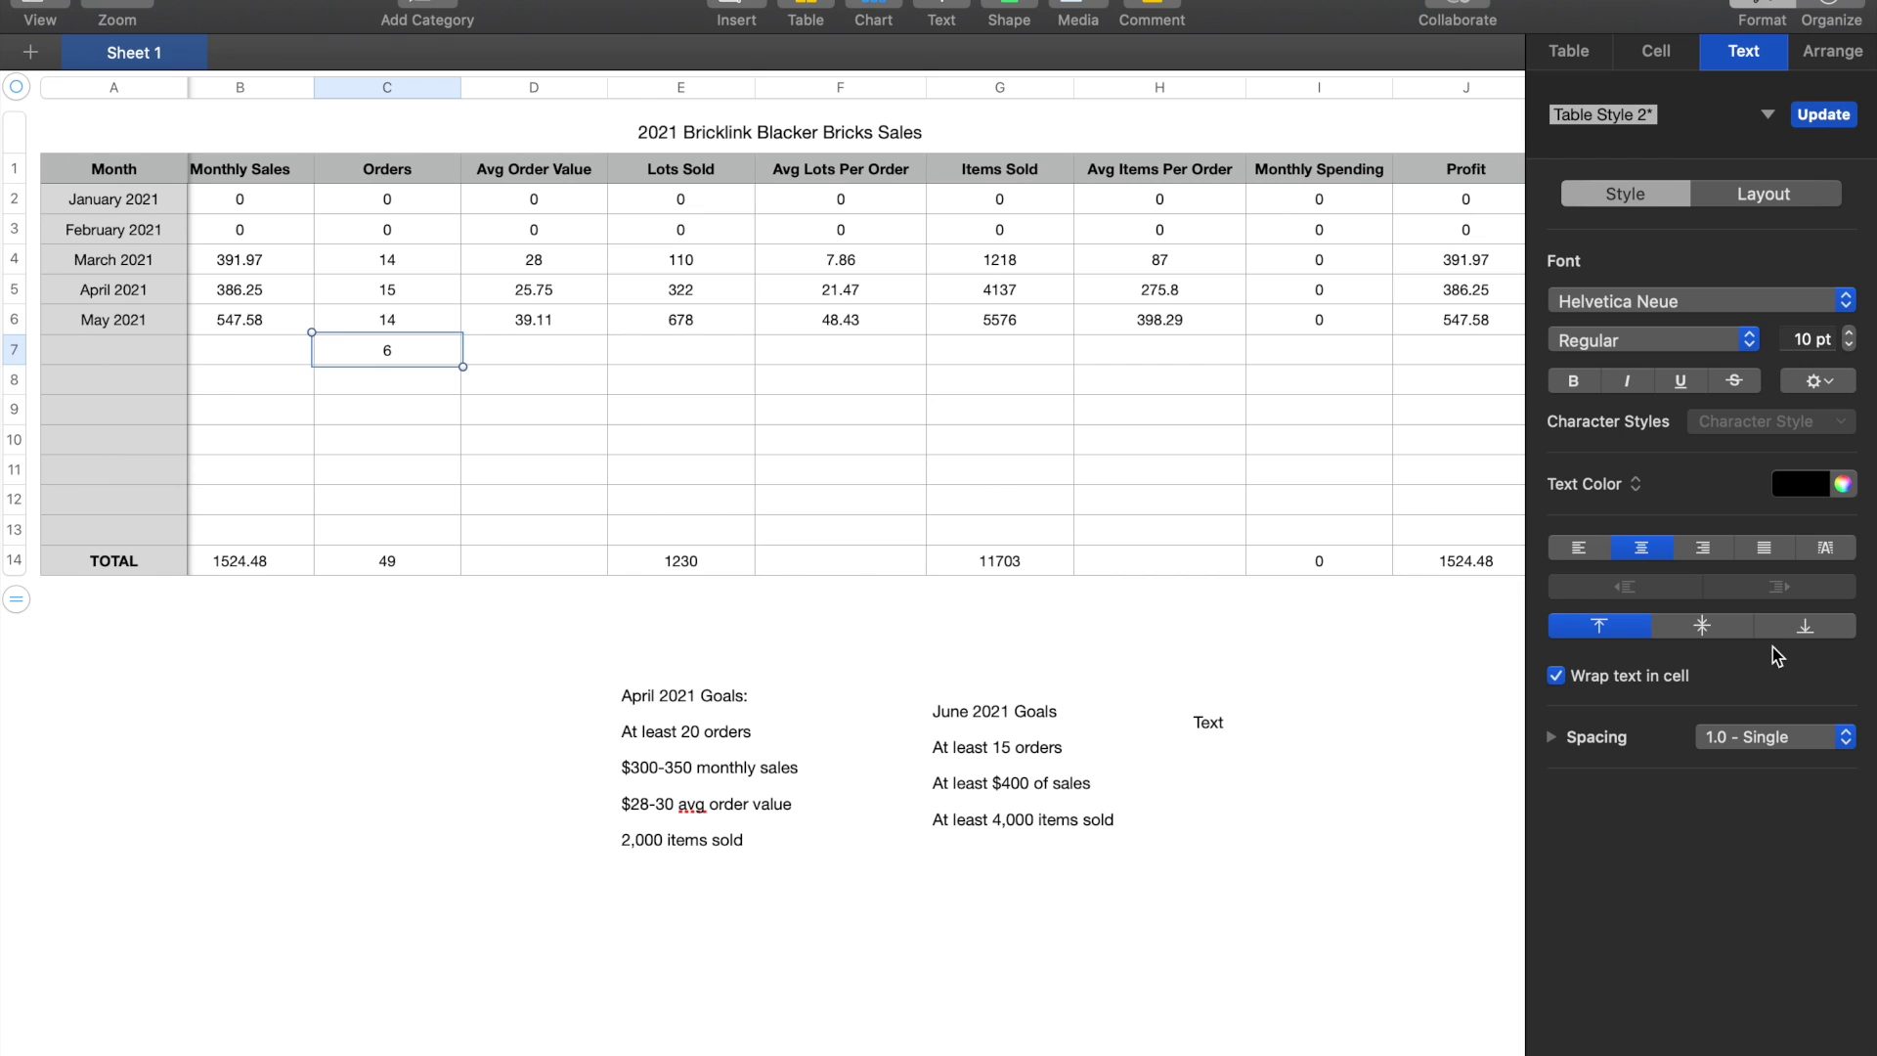
Label cell A7 'June 2021' in black text
click(70, 354)
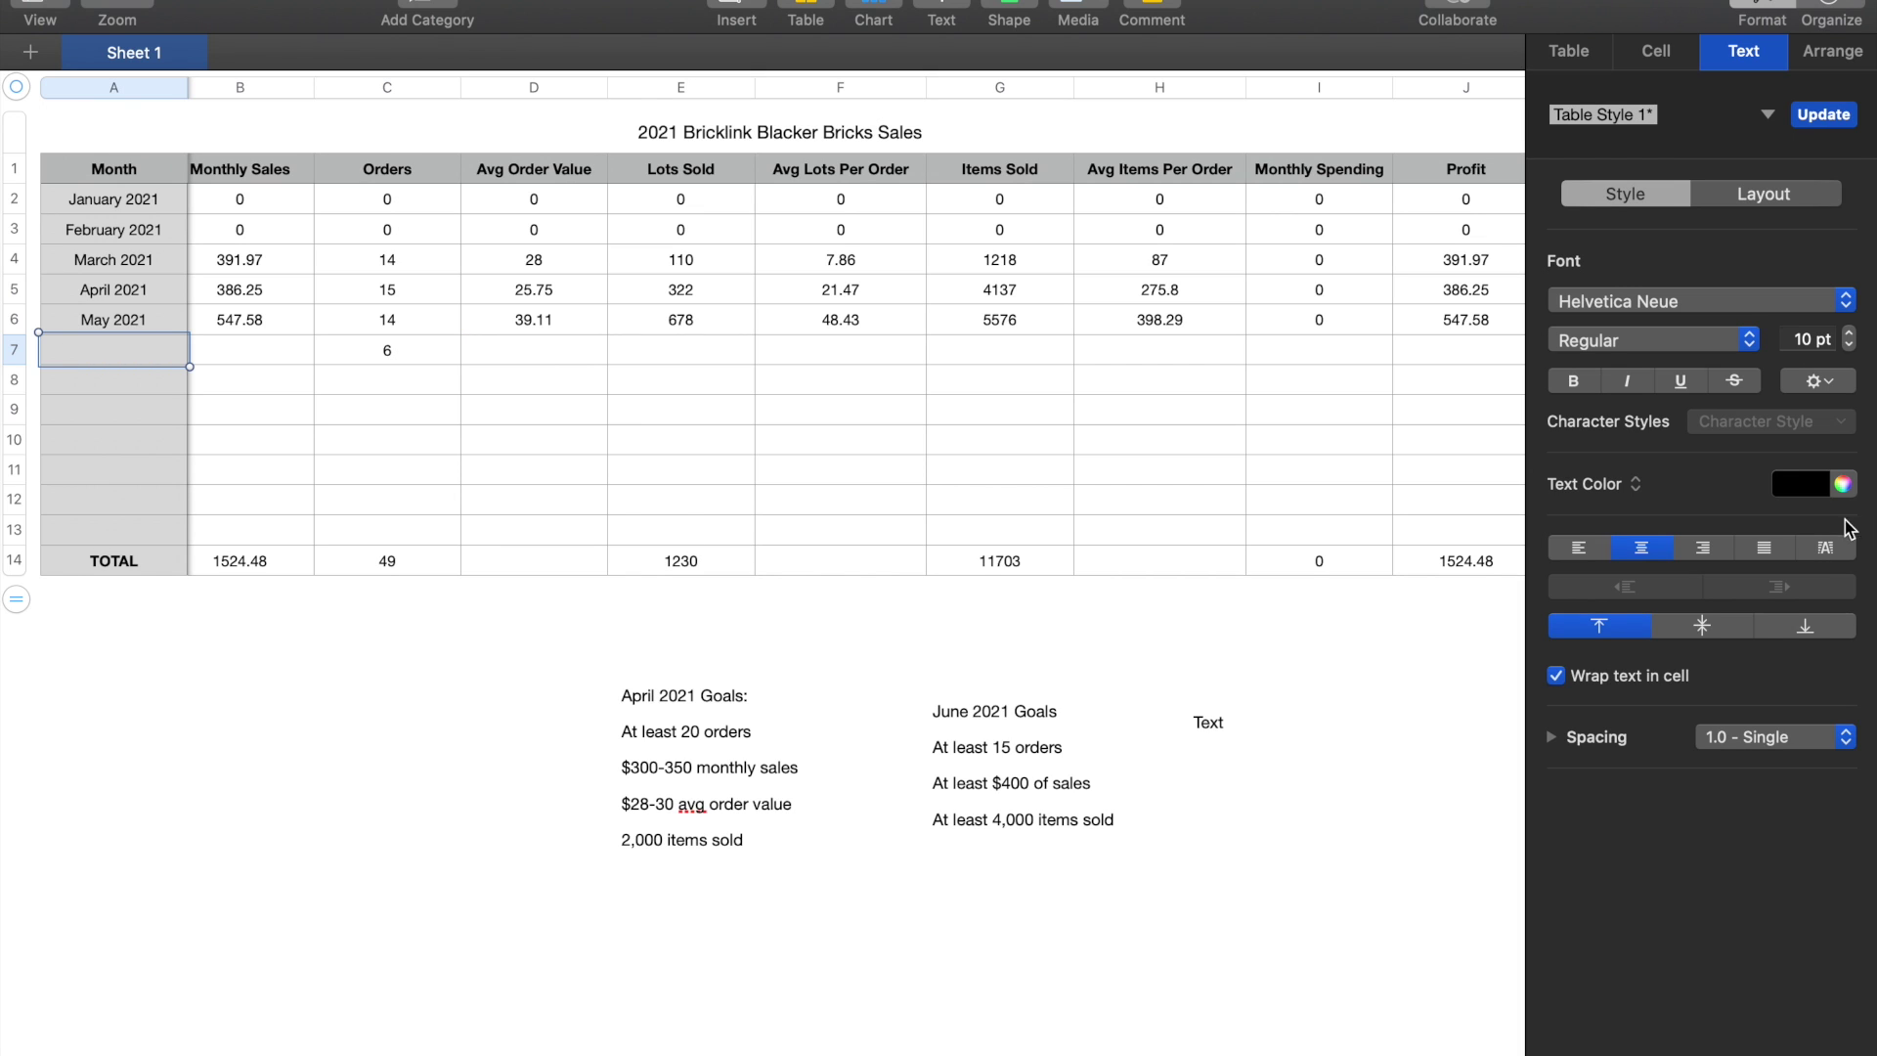
click(1806, 489)
click(1777, 649)
text(June 2021)
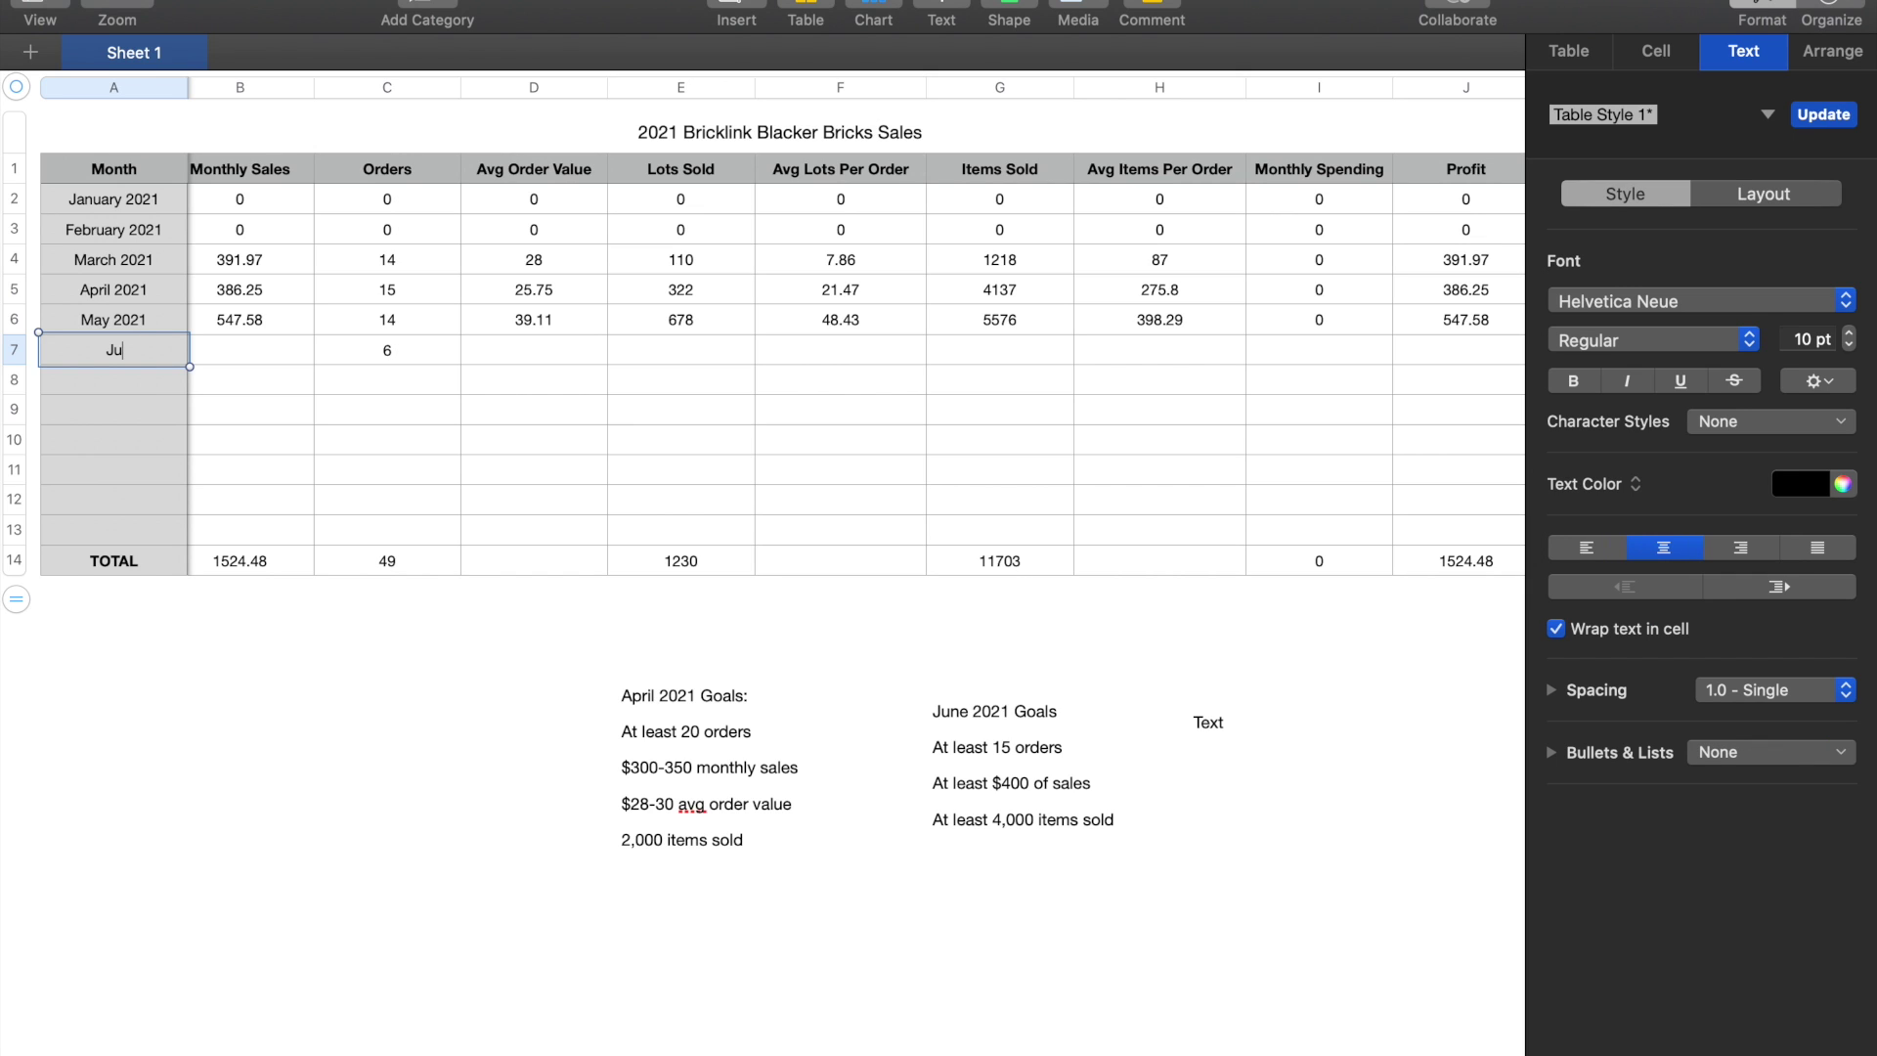
click(503, 360)
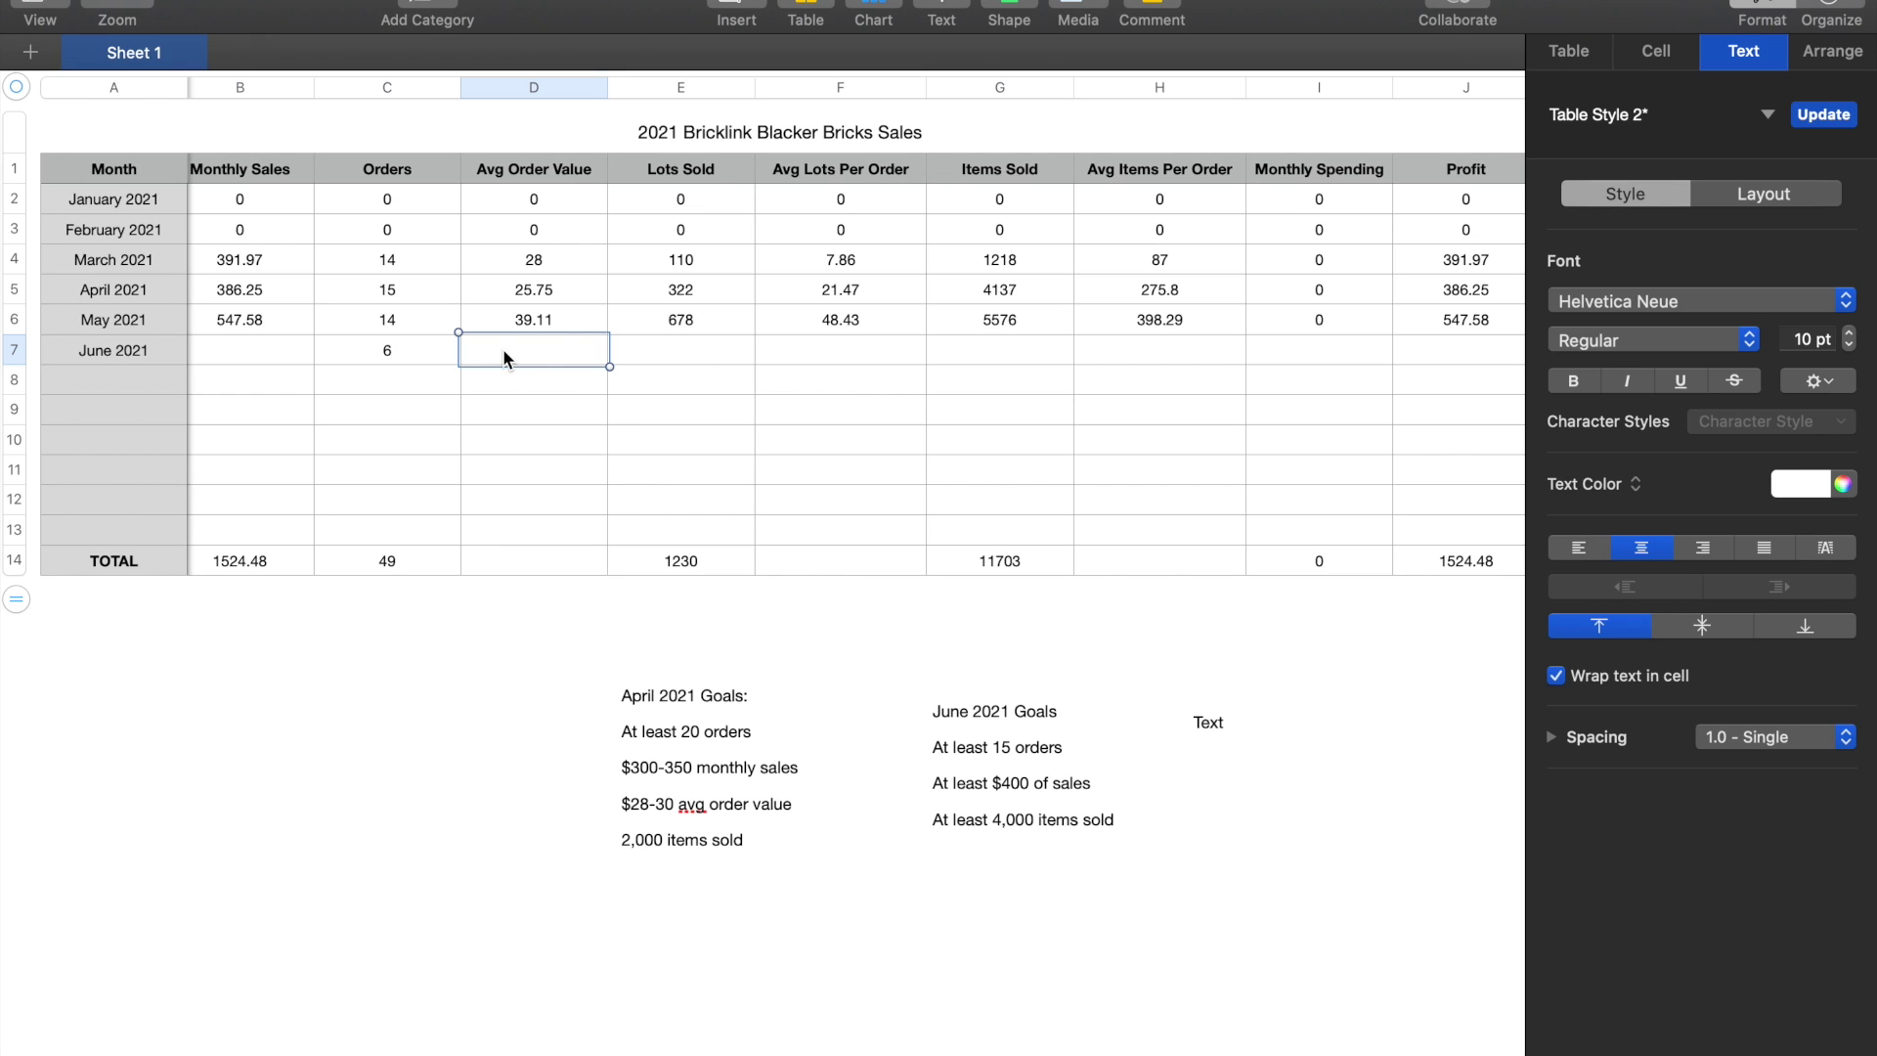
click(1013, 660)
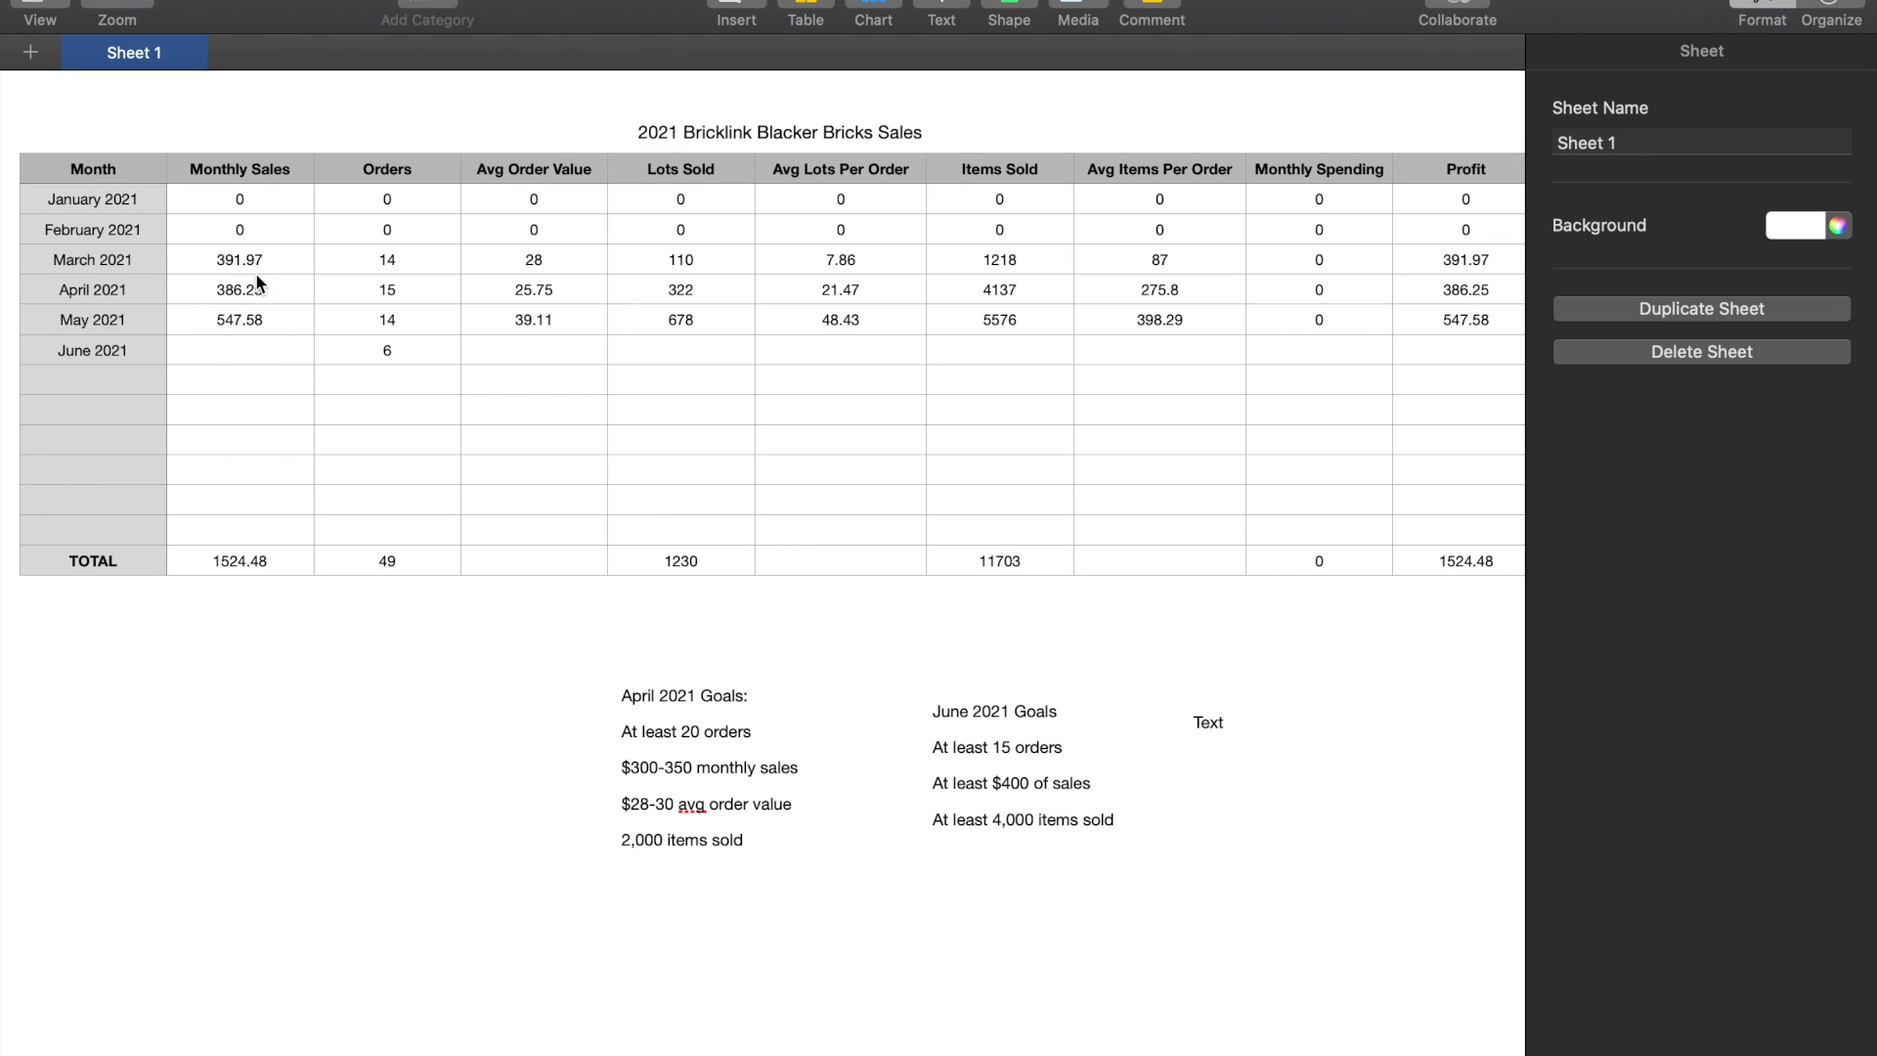
Make the June values in E7 (120) and F7 (20) black
click(659, 342)
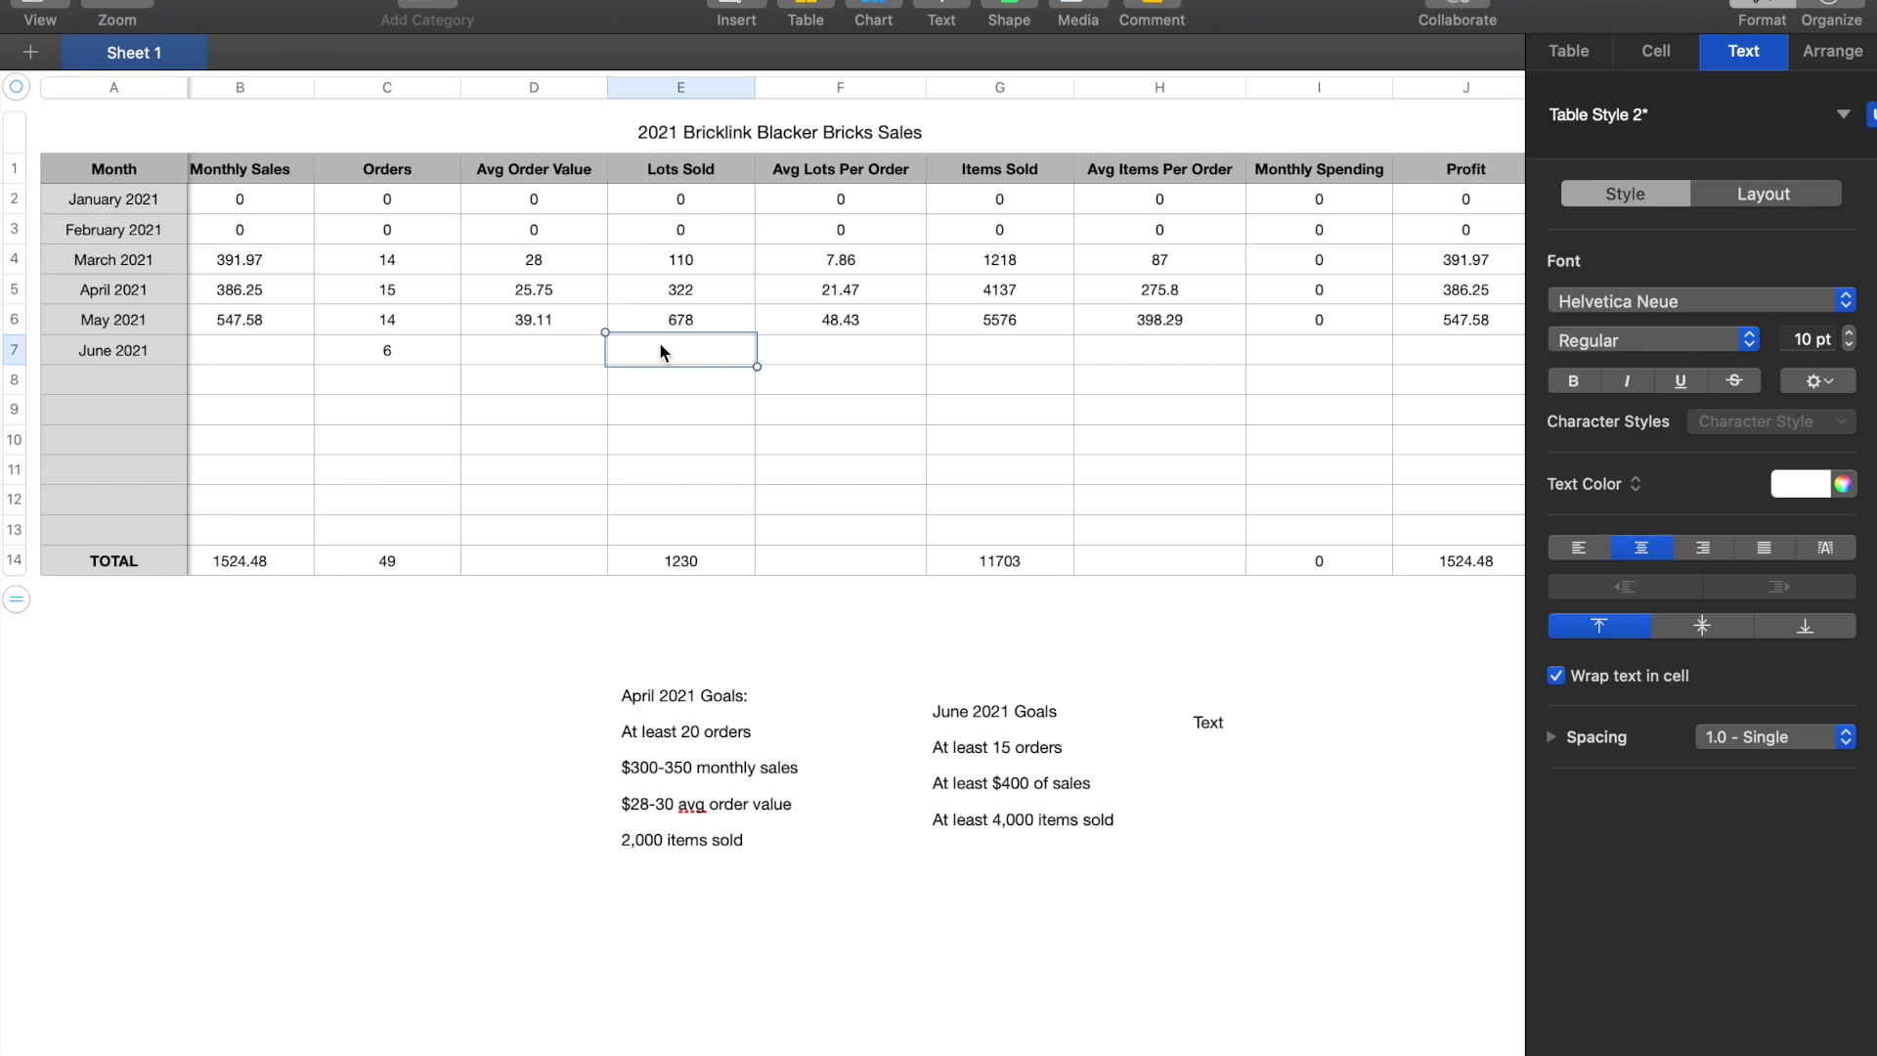
click(1806, 485)
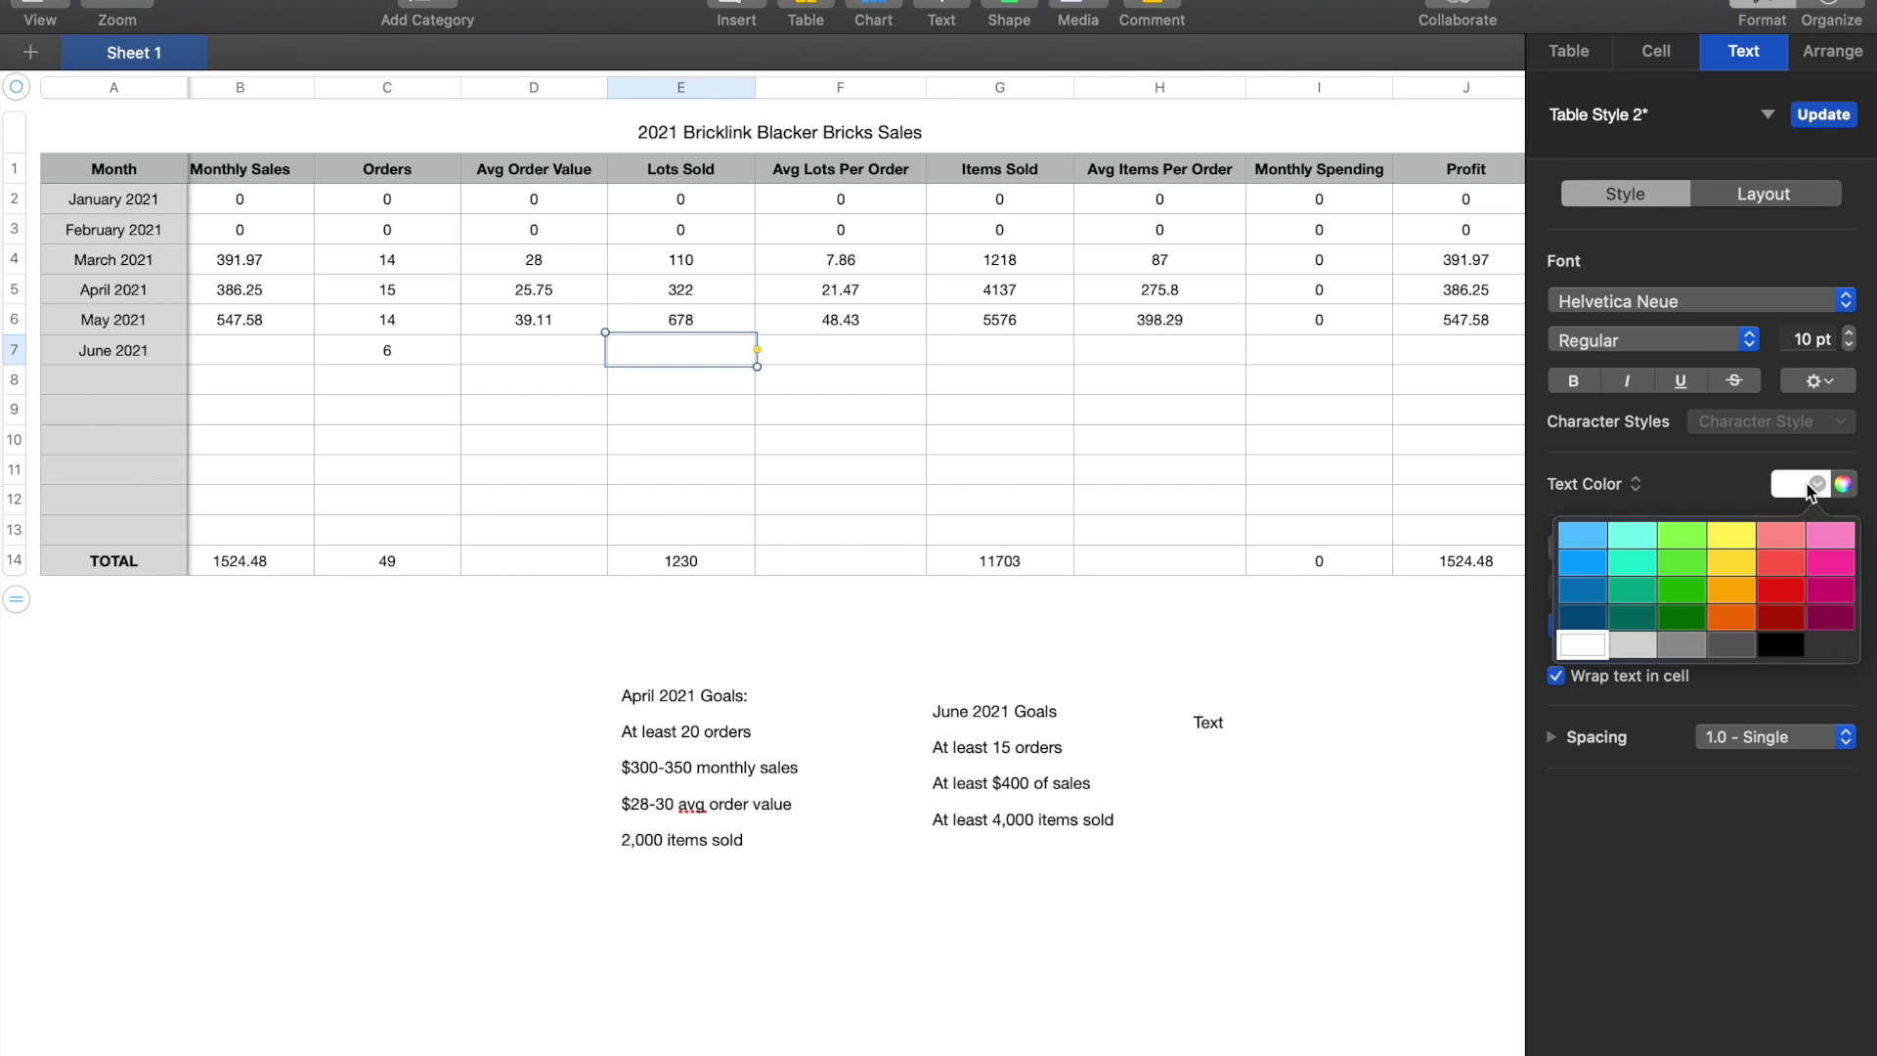
click(1790, 658)
click(828, 364)
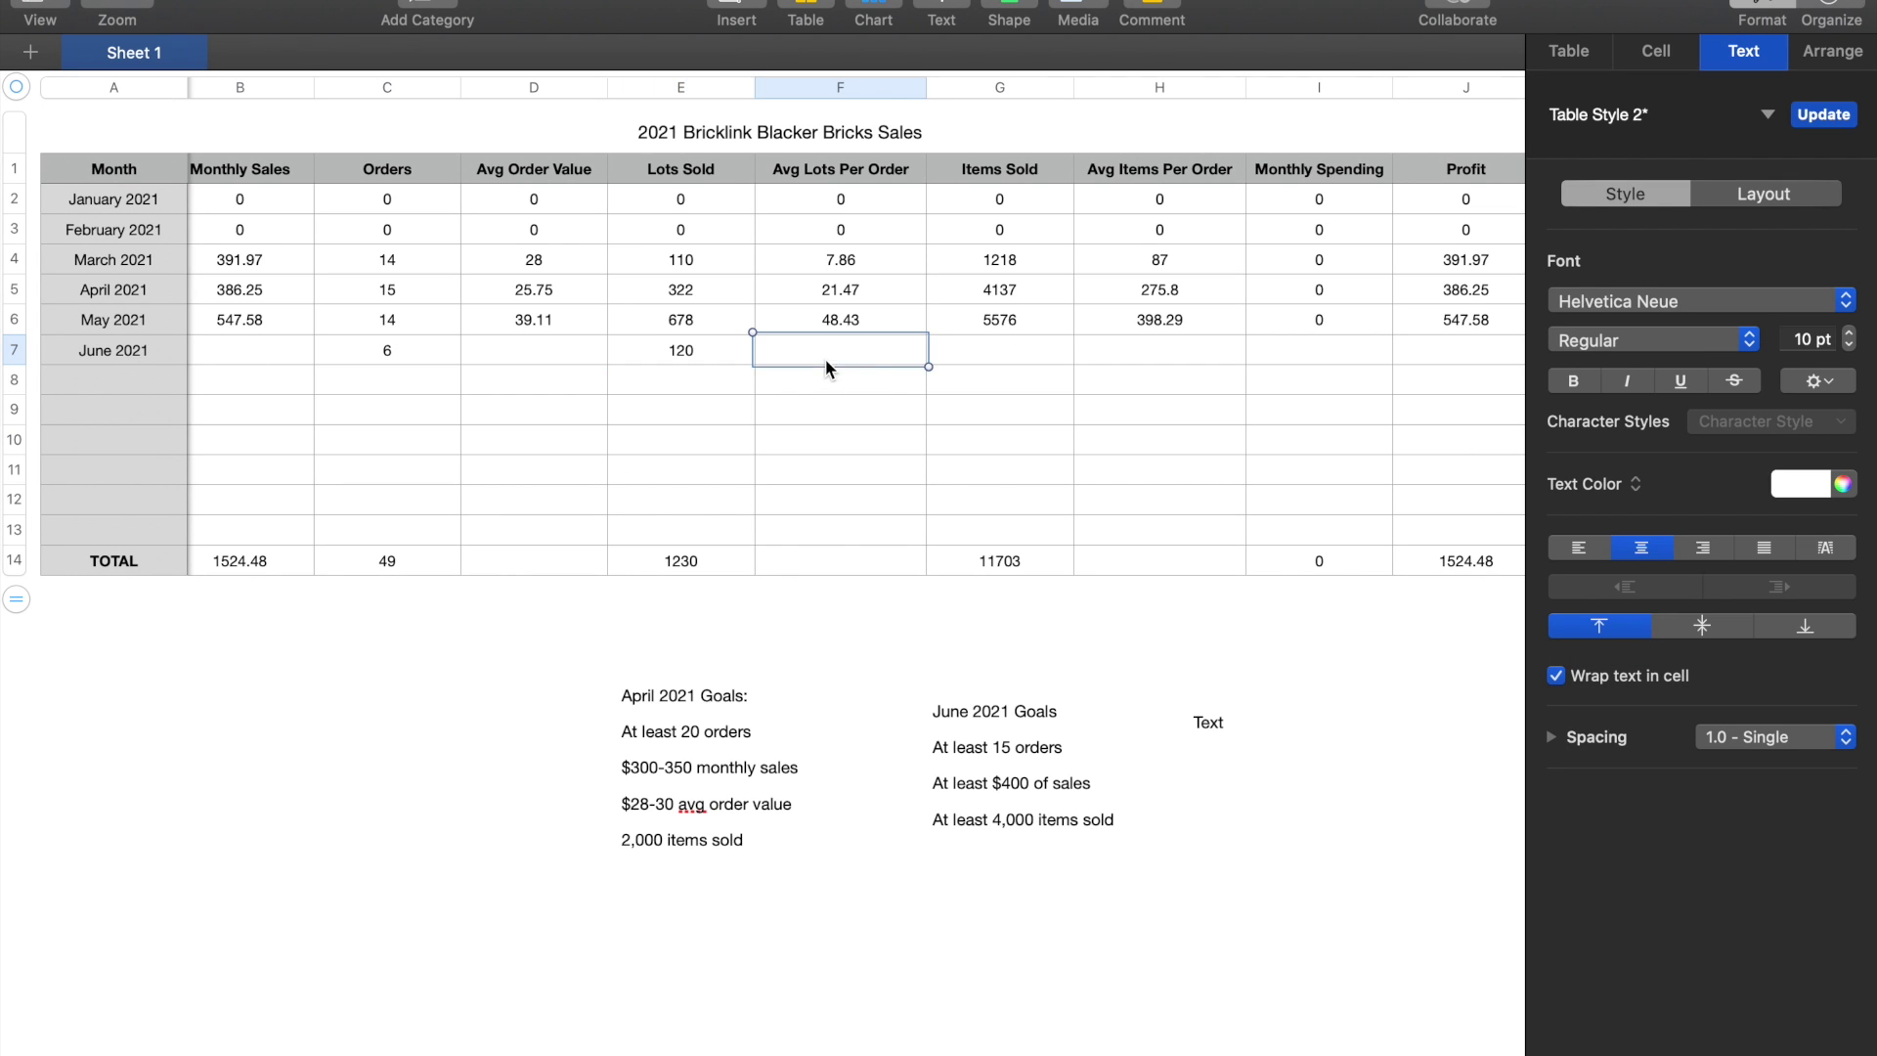
click(1794, 486)
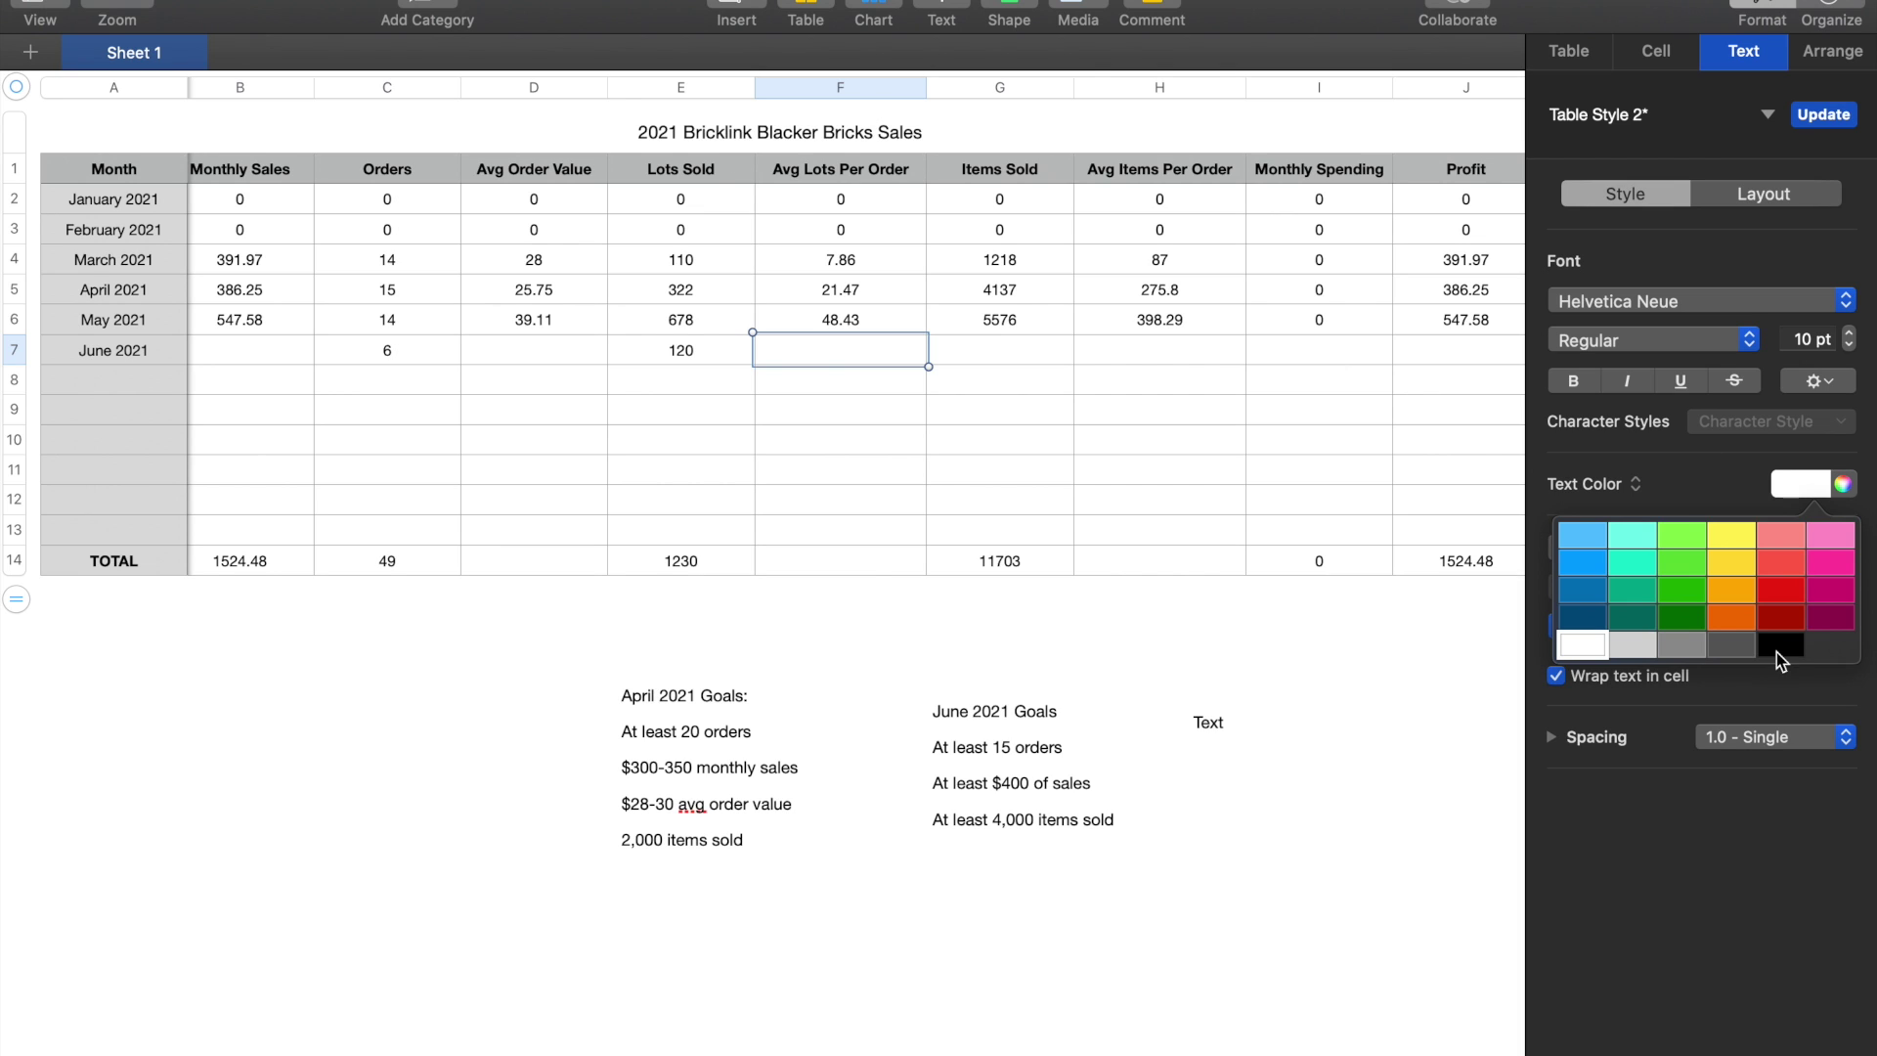
click(1781, 658)
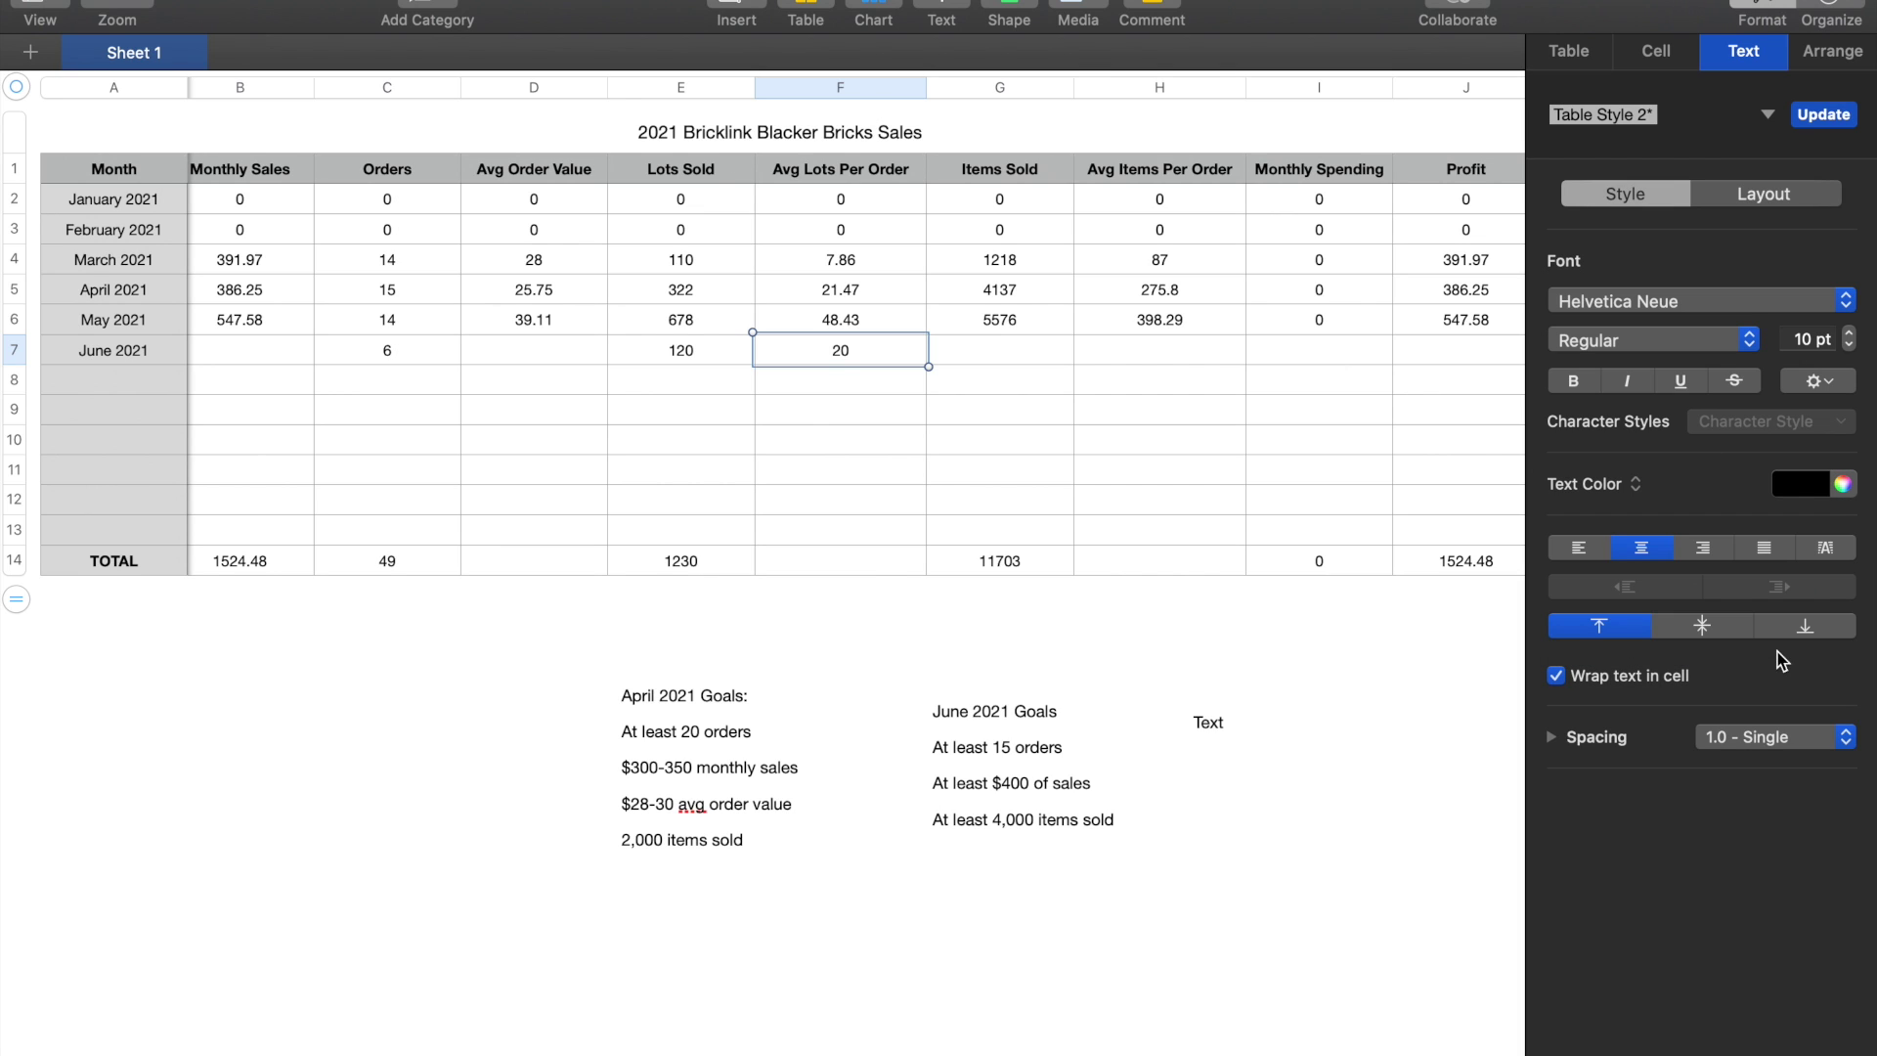
Move along the June 2021 row to the empty Items Sold cell G7
click(715, 348)
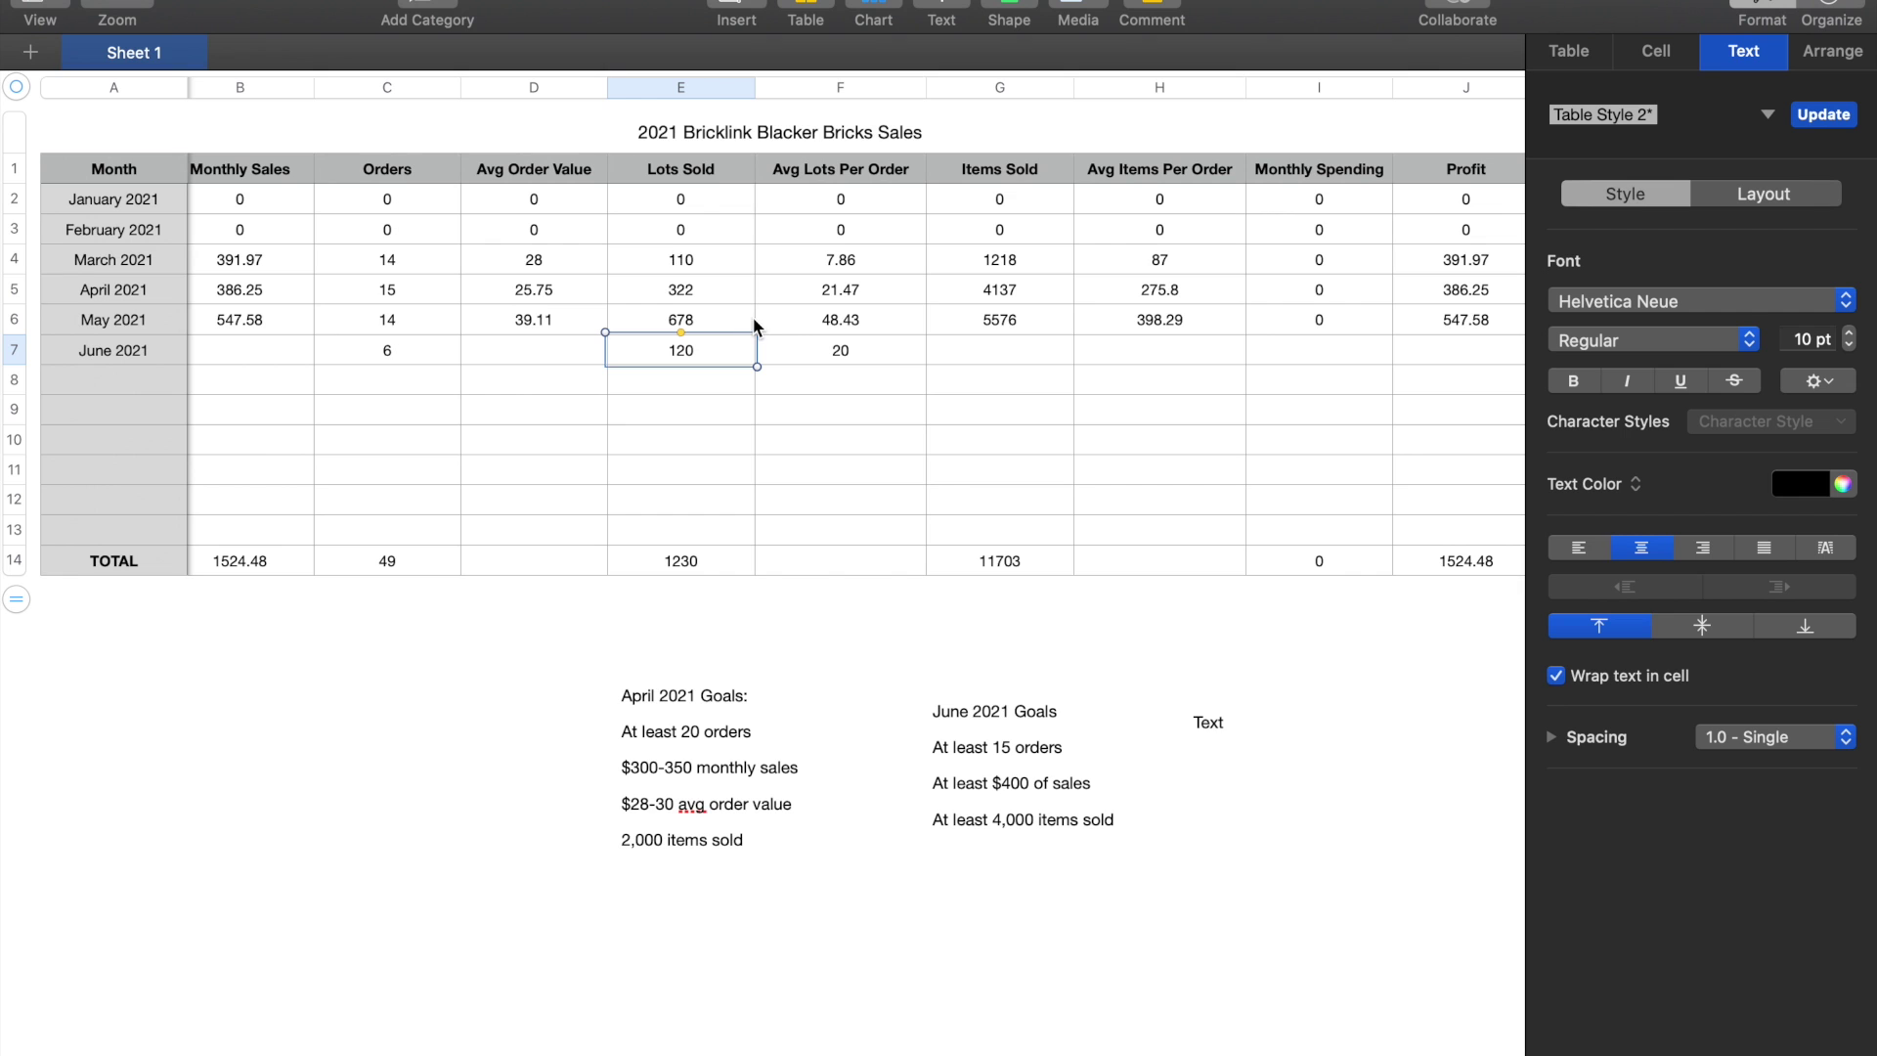
scroll(752, 324, up, 1)
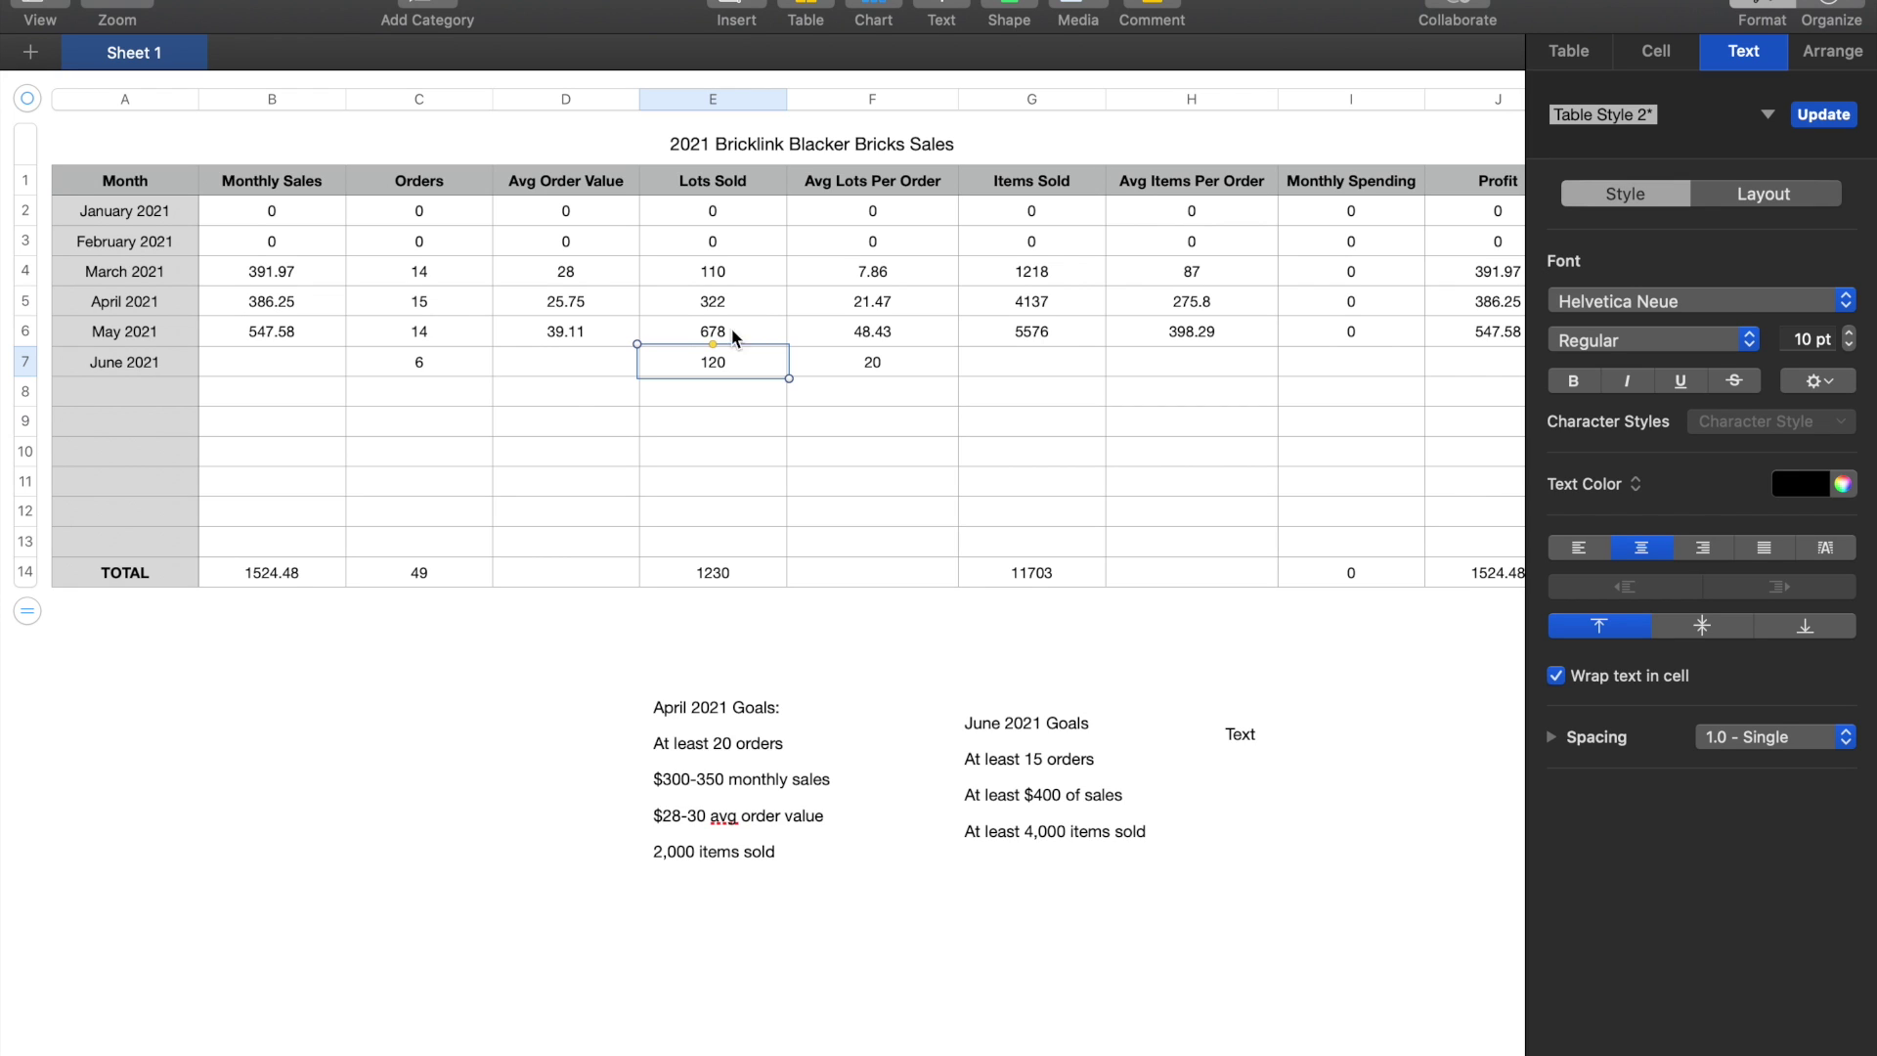
mouse_move(755, 380)
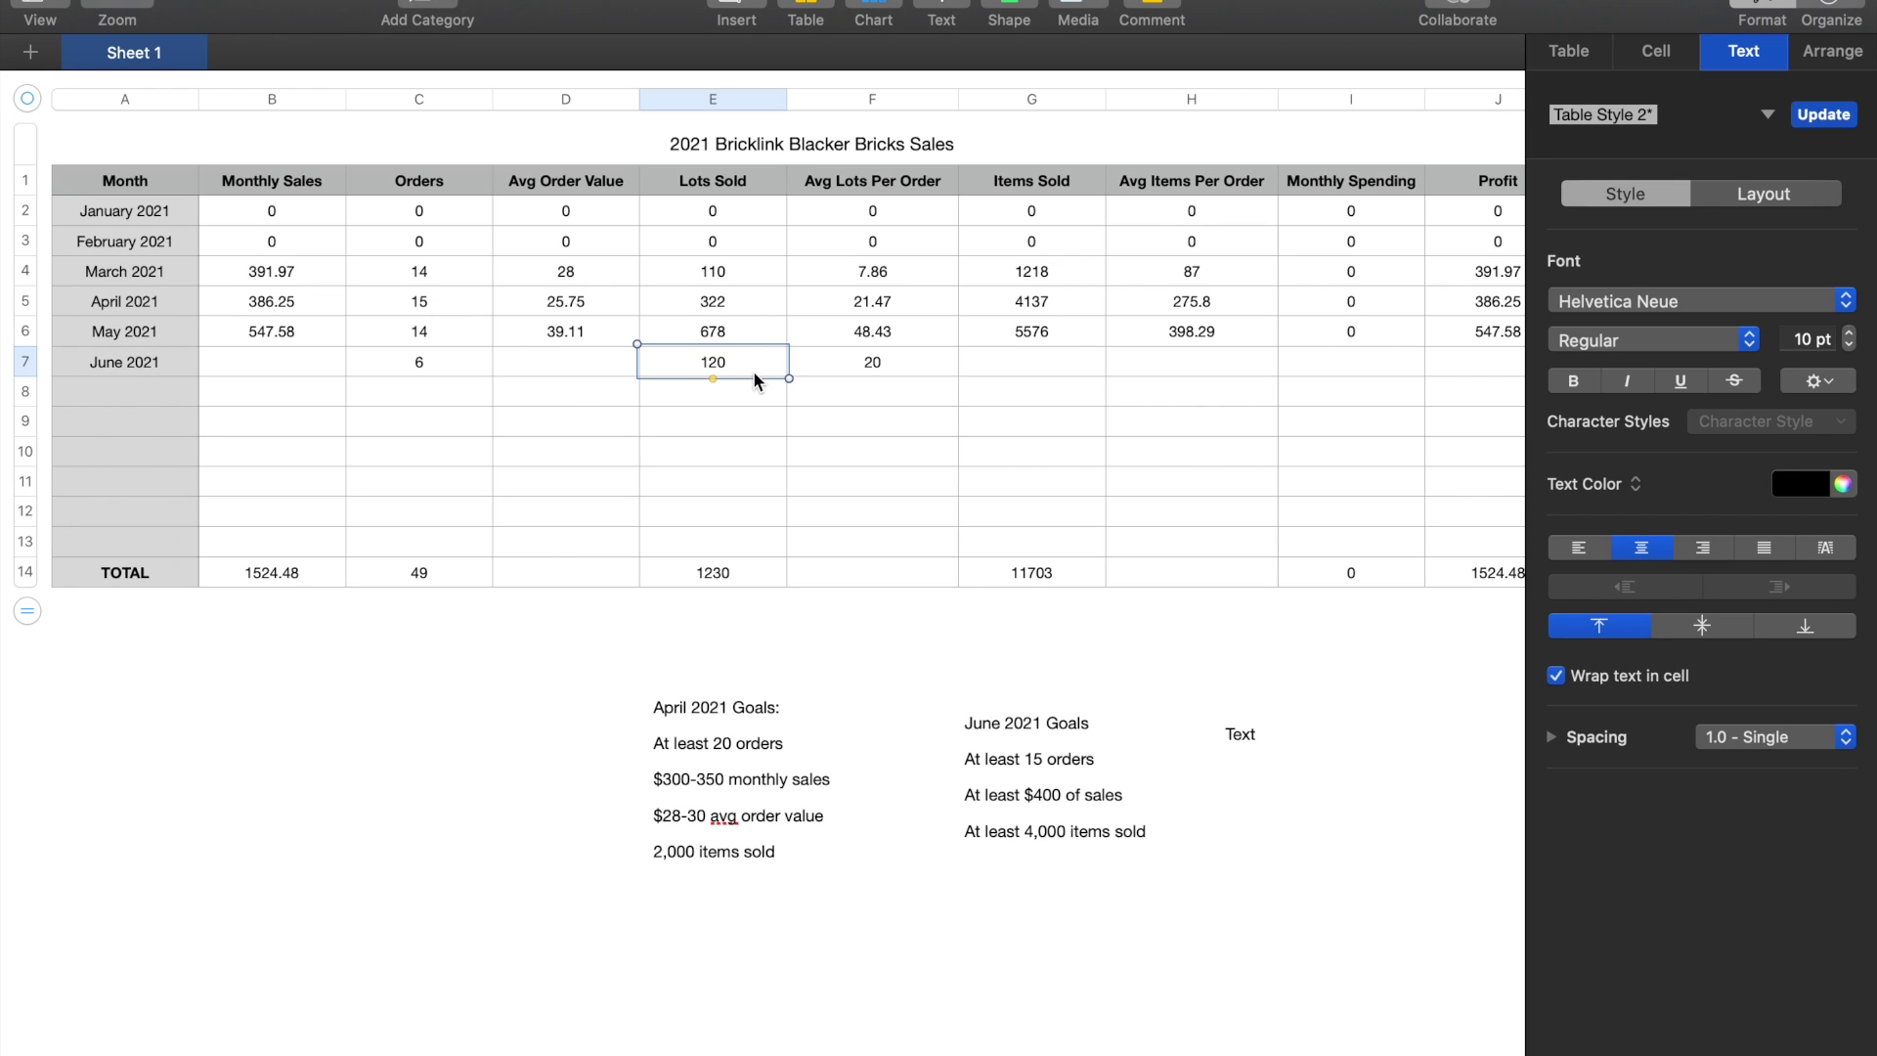
click(840, 372)
click(993, 363)
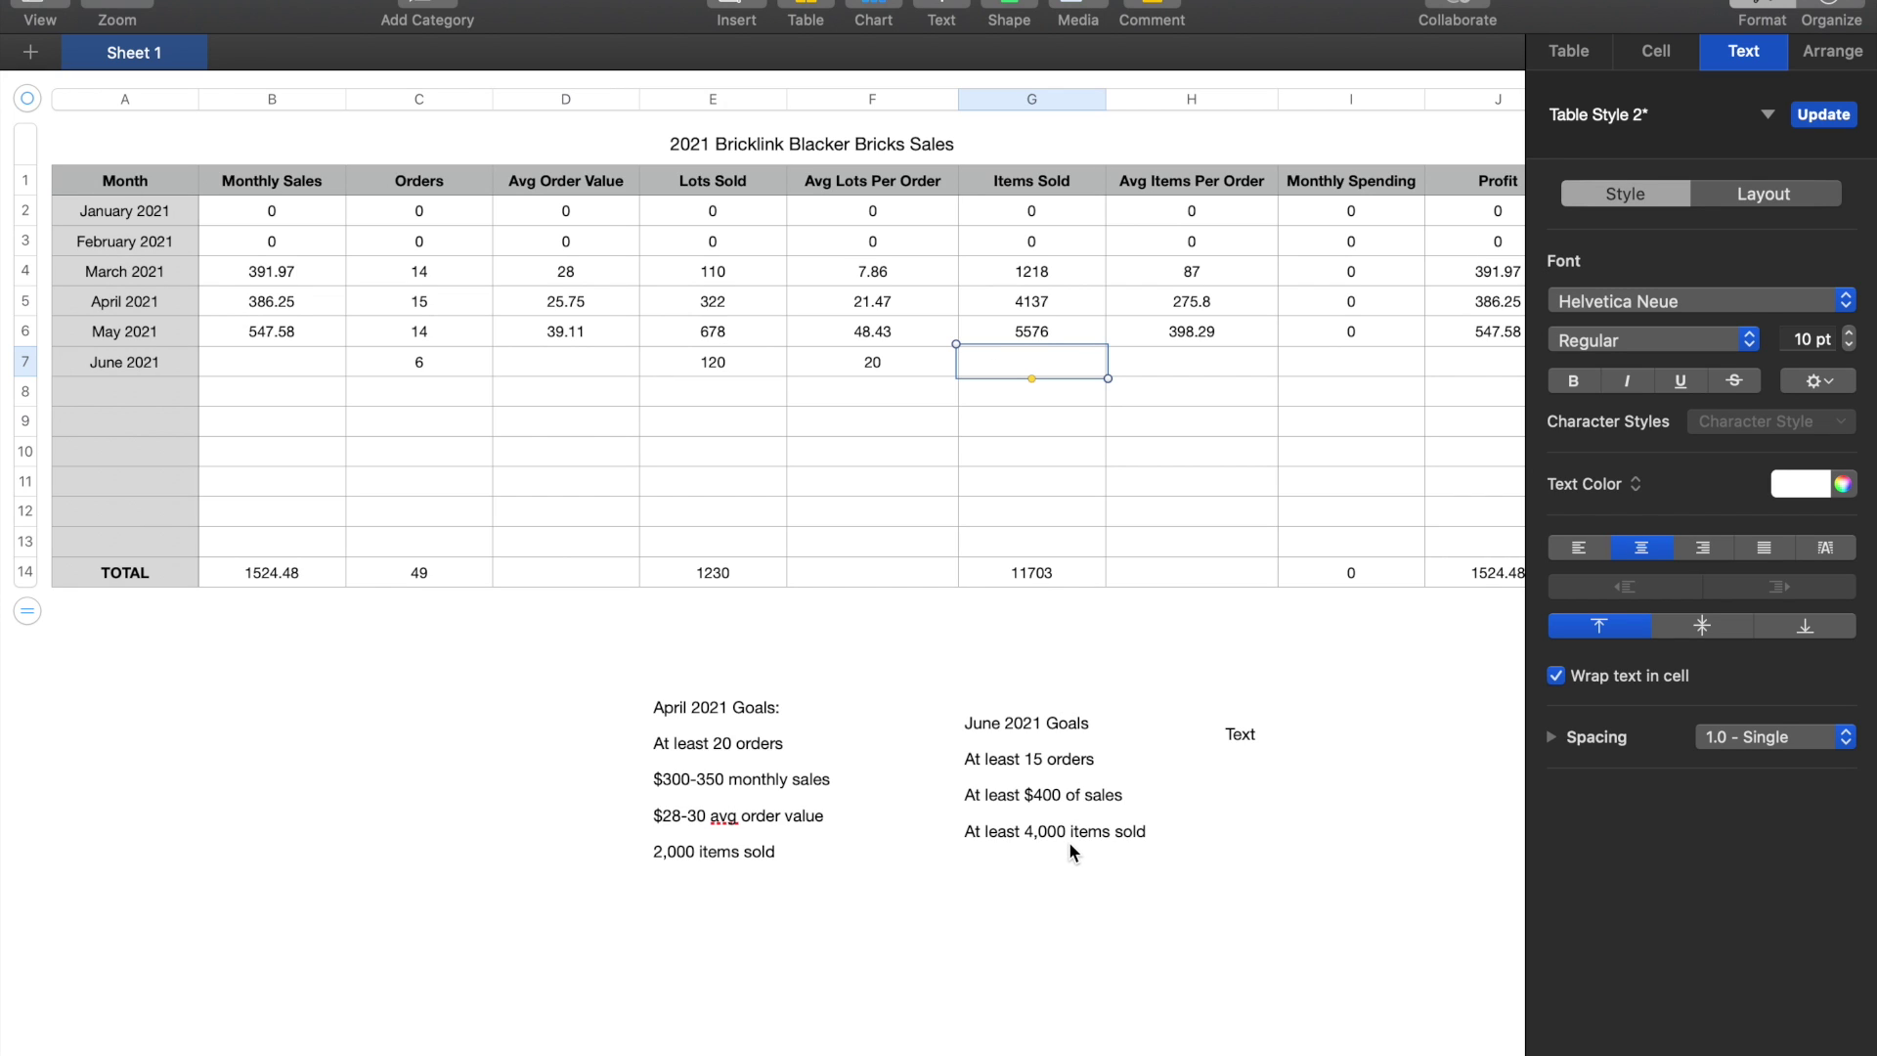
Make G7's 772 black, then select H7 after checking May's items sold
click(1799, 484)
click(1781, 651)
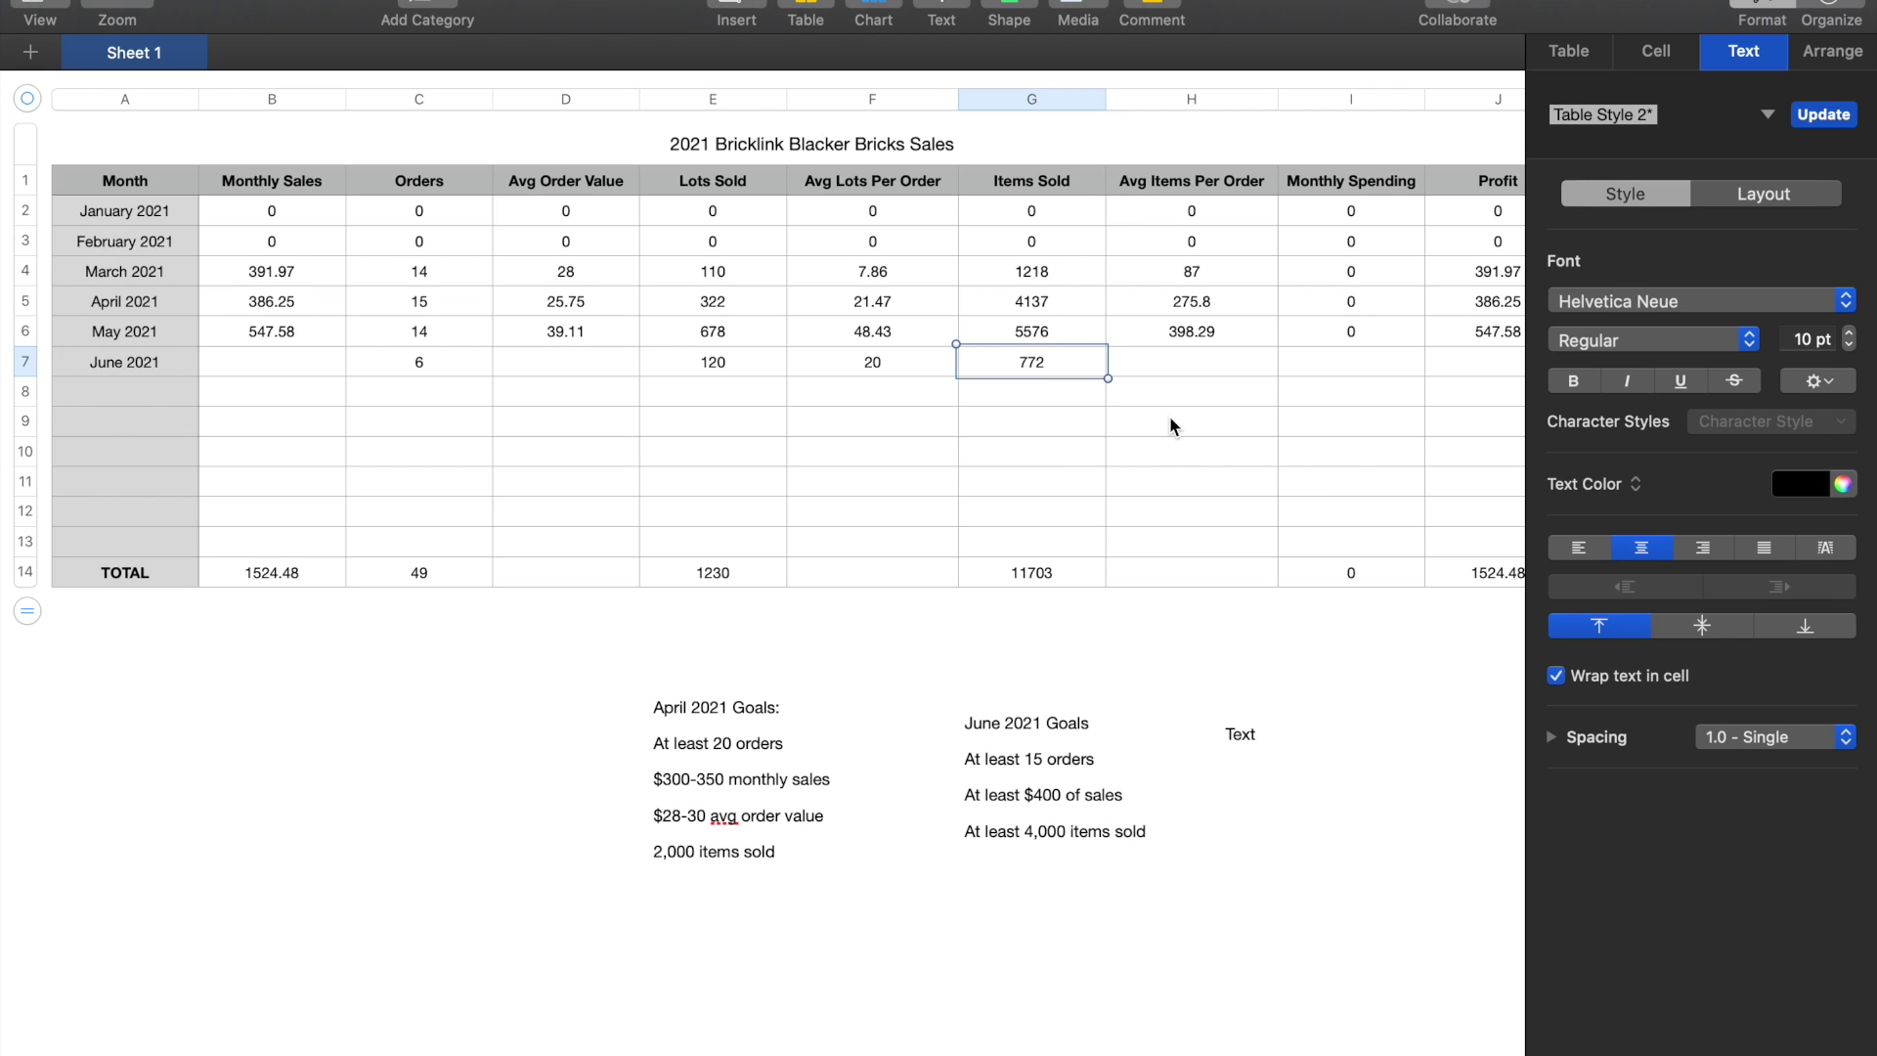
click(1169, 365)
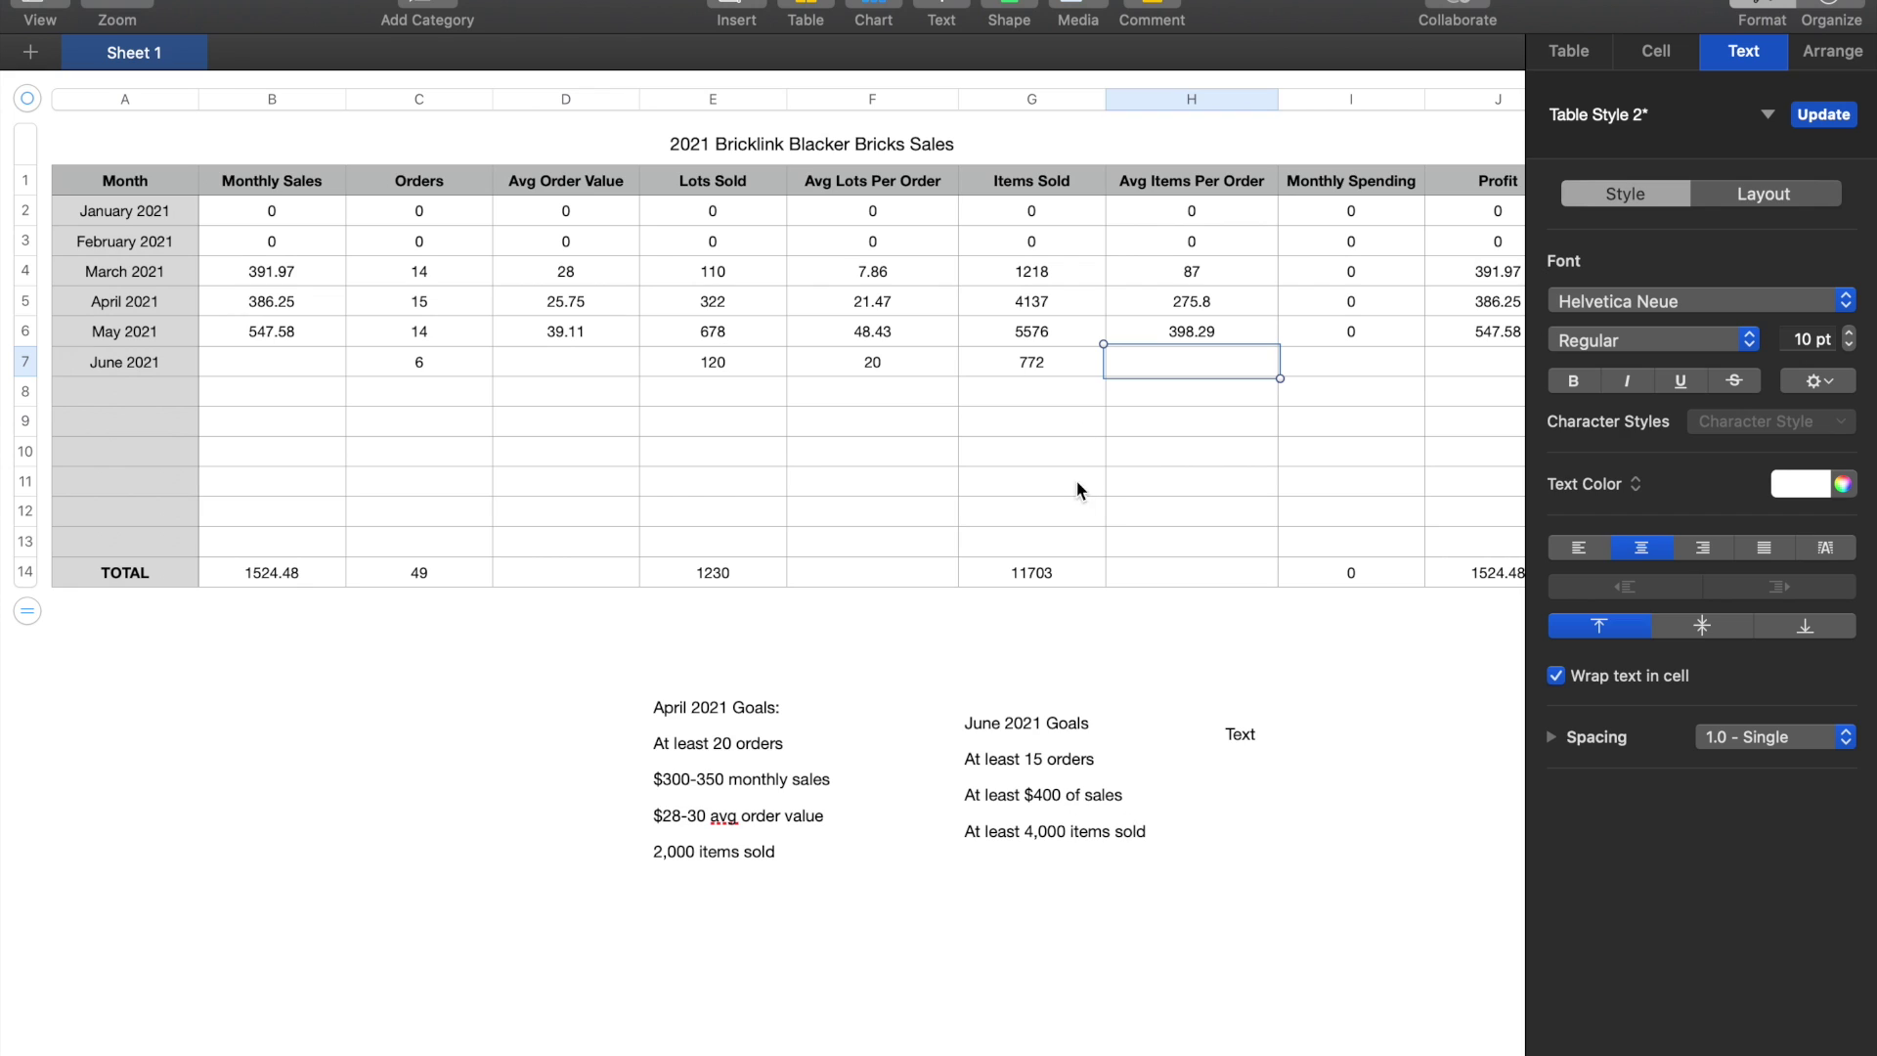
click(1038, 332)
click(1134, 368)
Set the text of H7 (128.67) and I7 (0) to black
click(1814, 481)
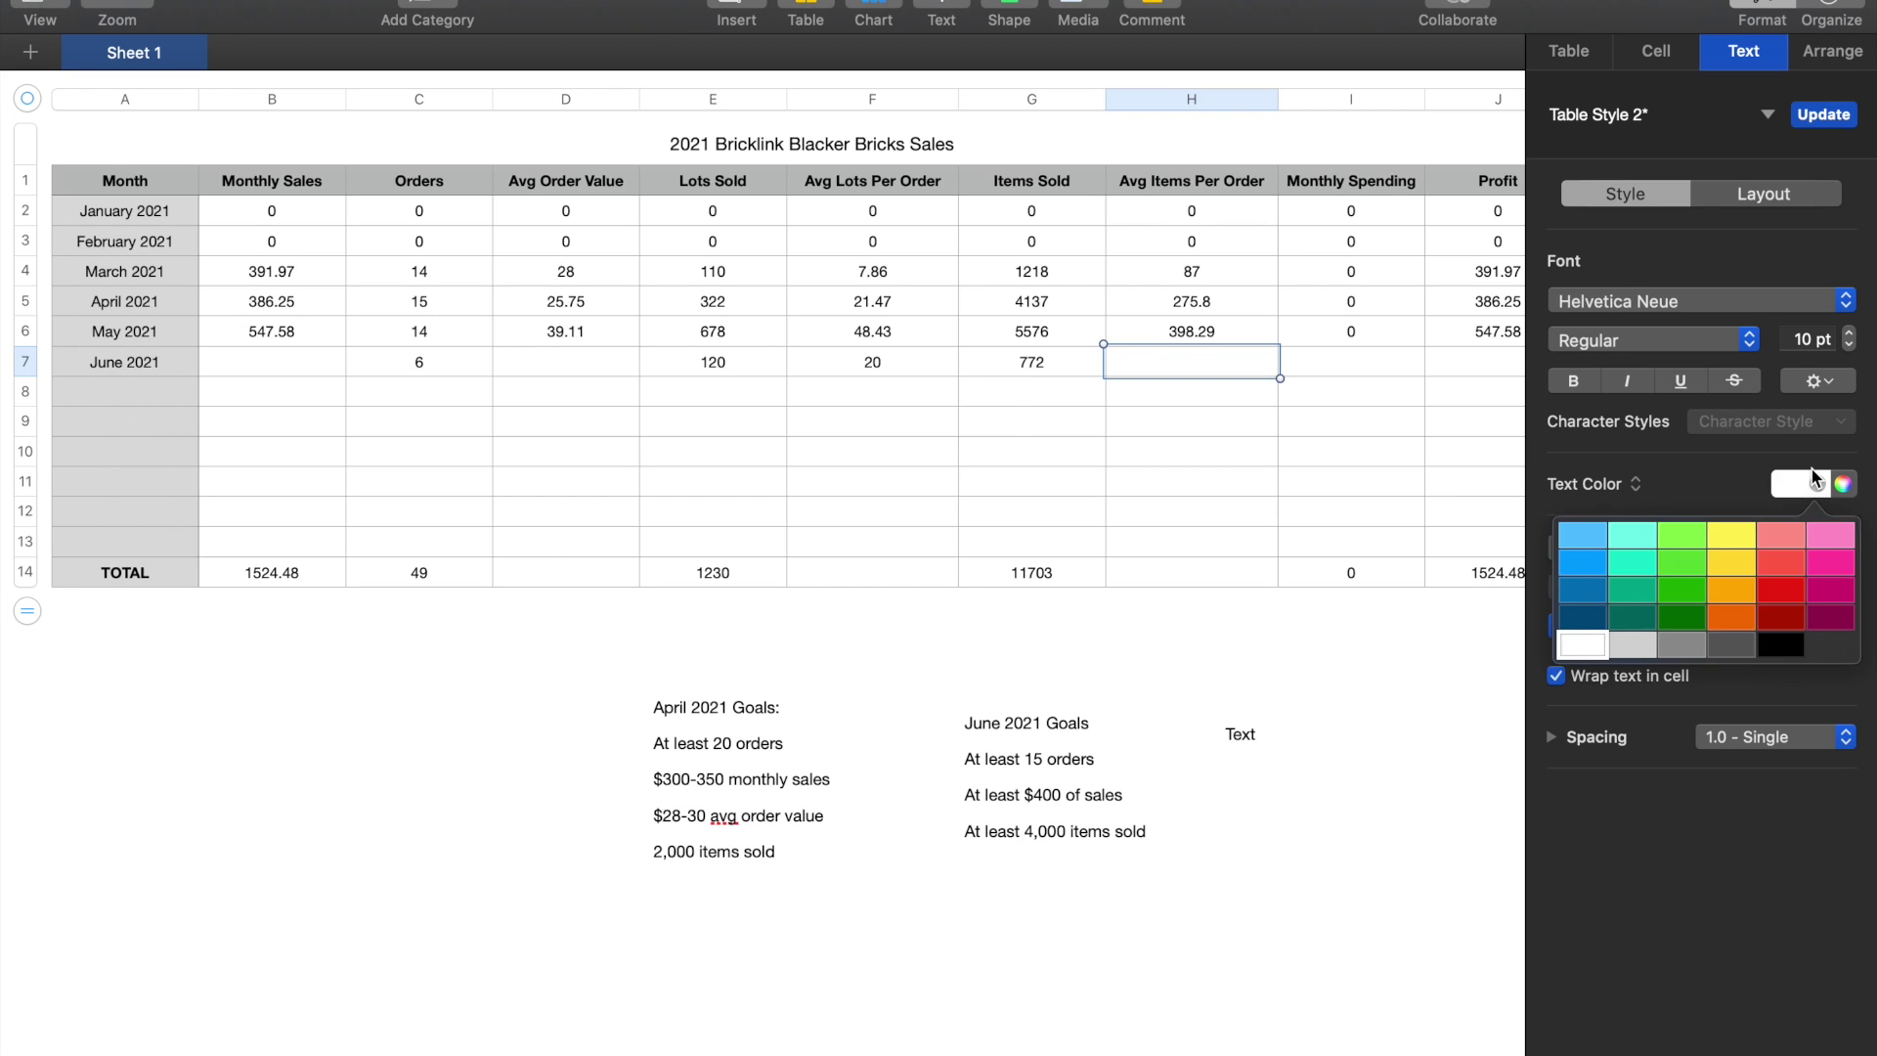
click(1784, 677)
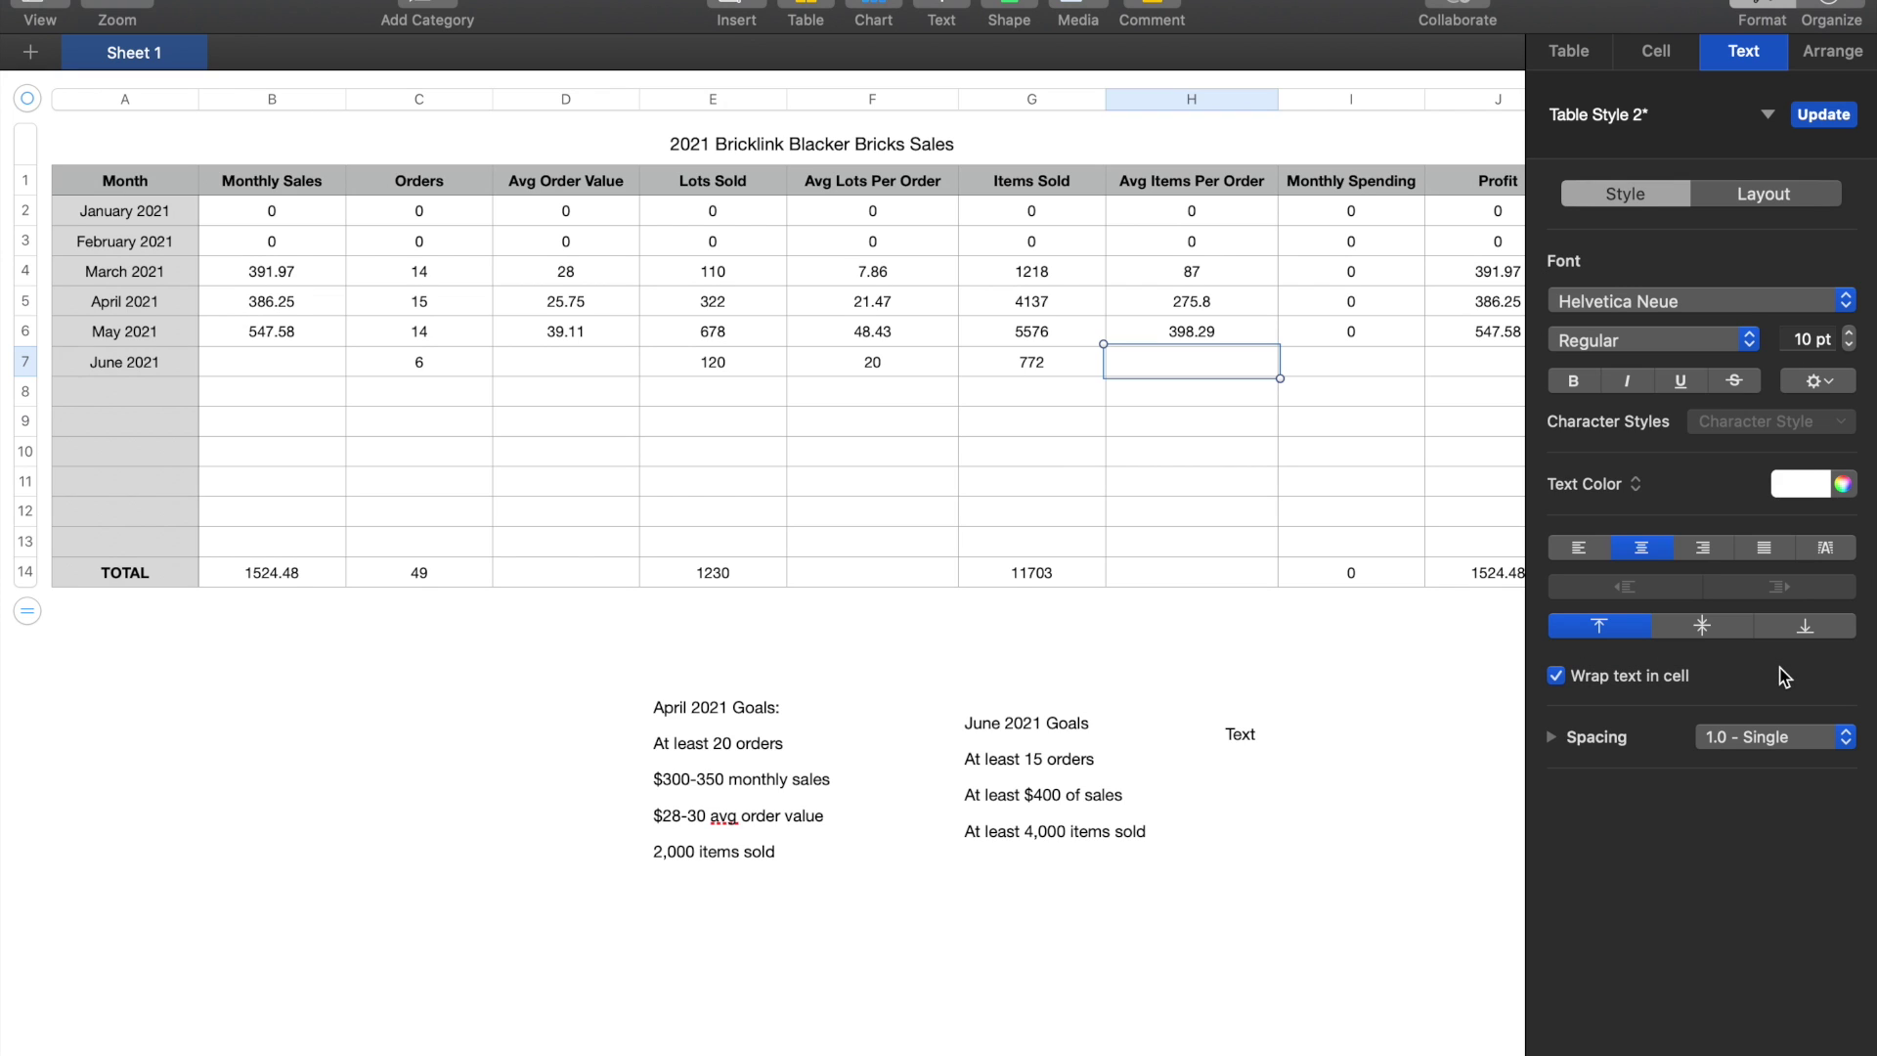
click(1802, 476)
click(1771, 647)
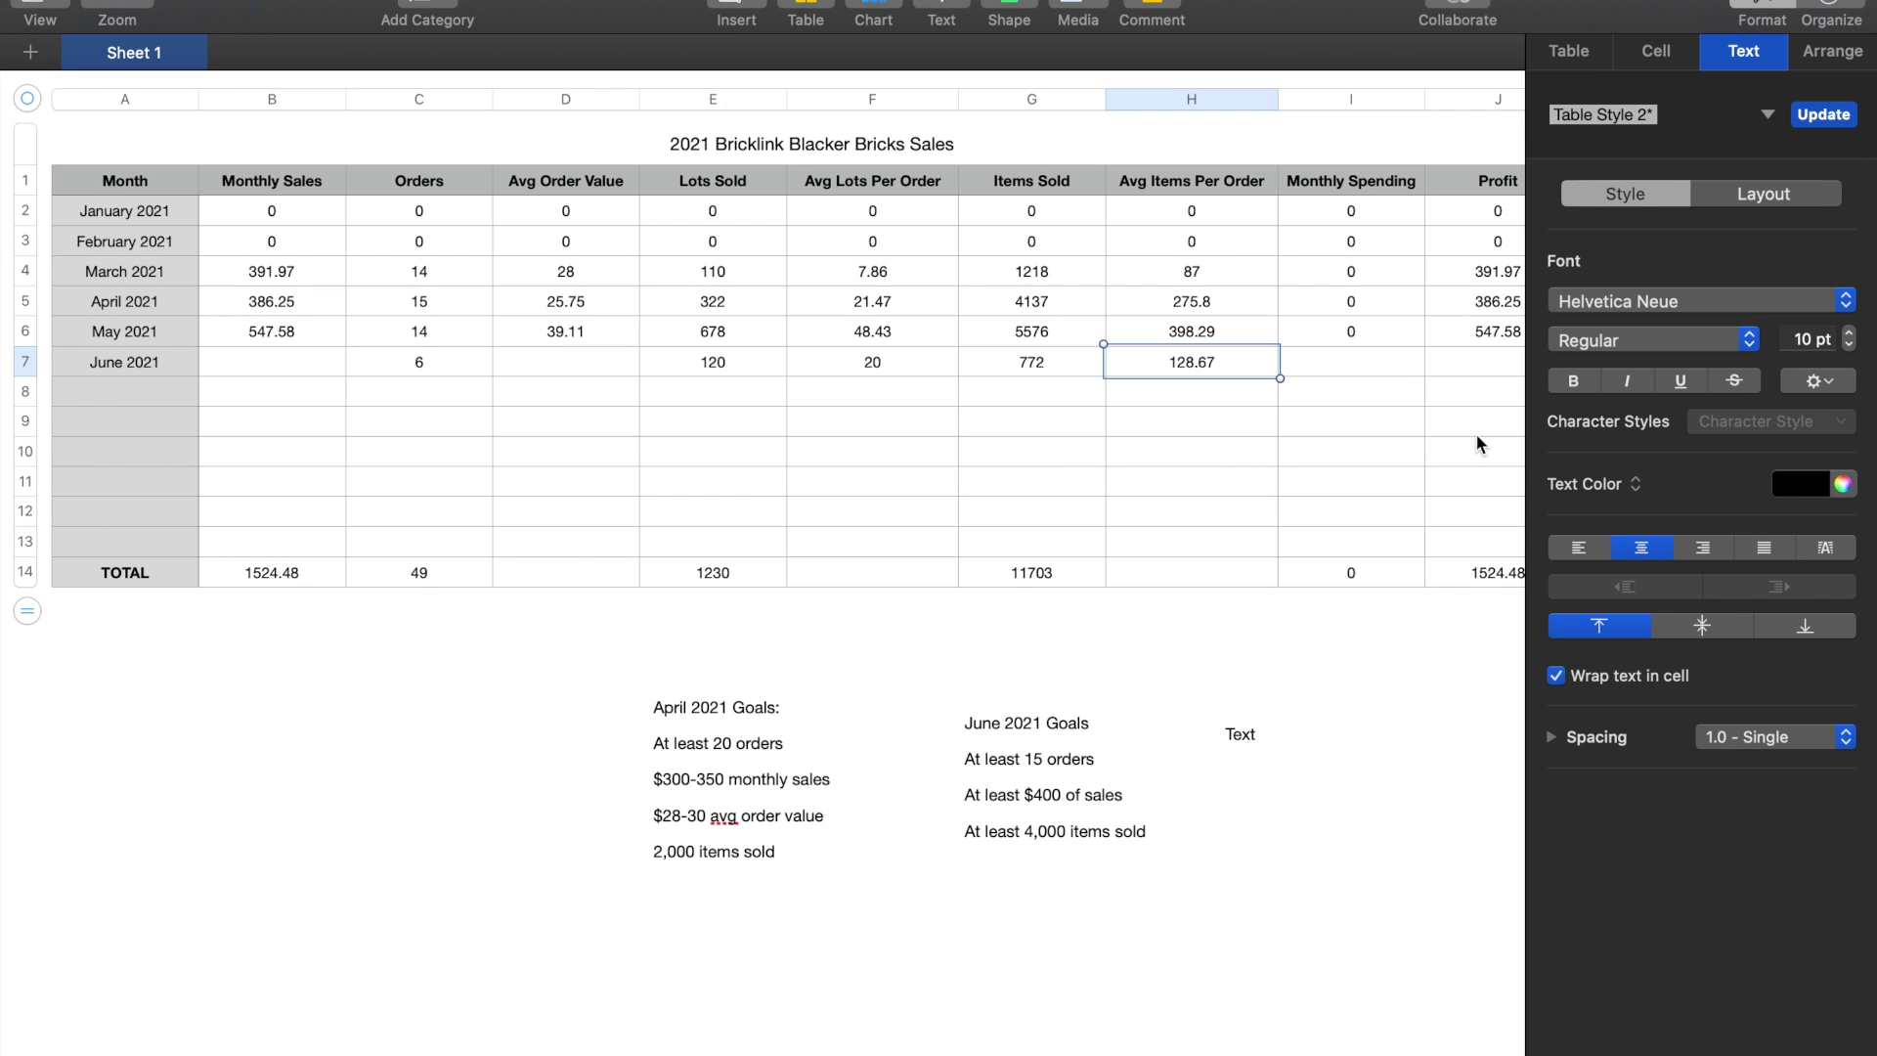
click(1360, 362)
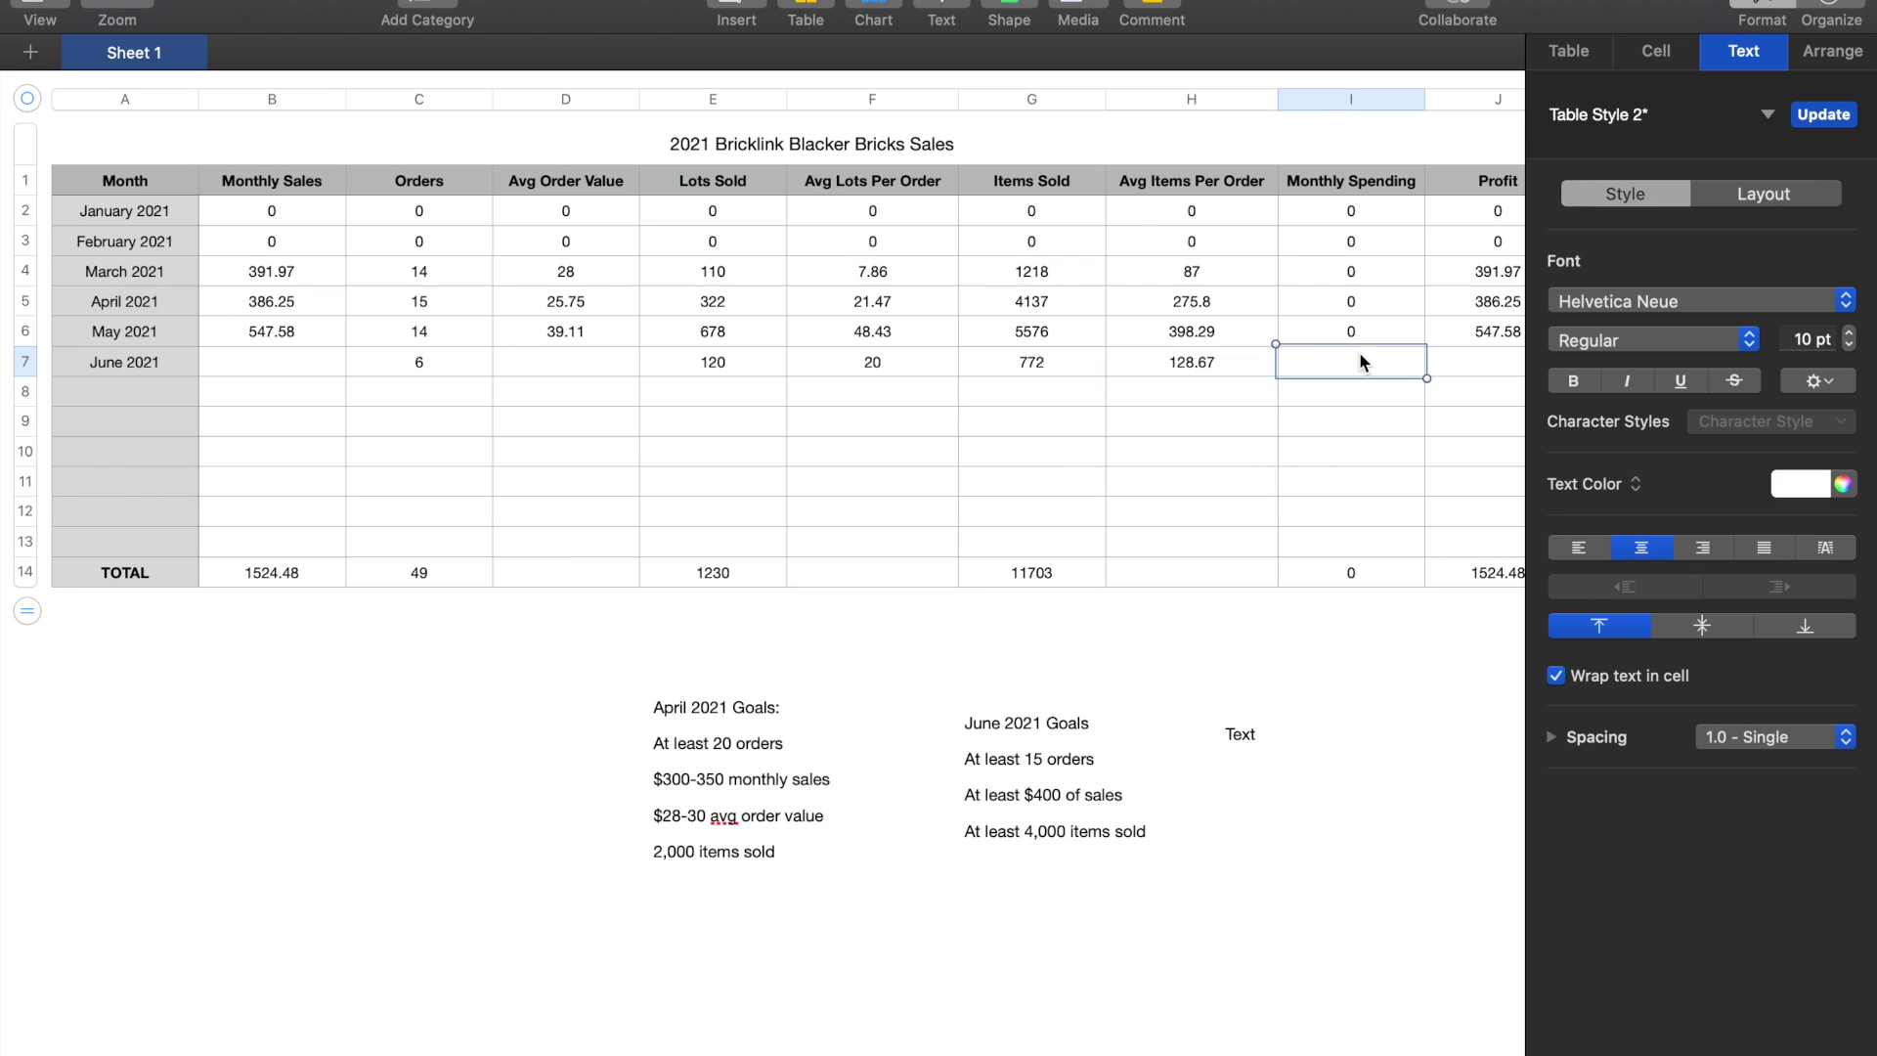
click(1796, 489)
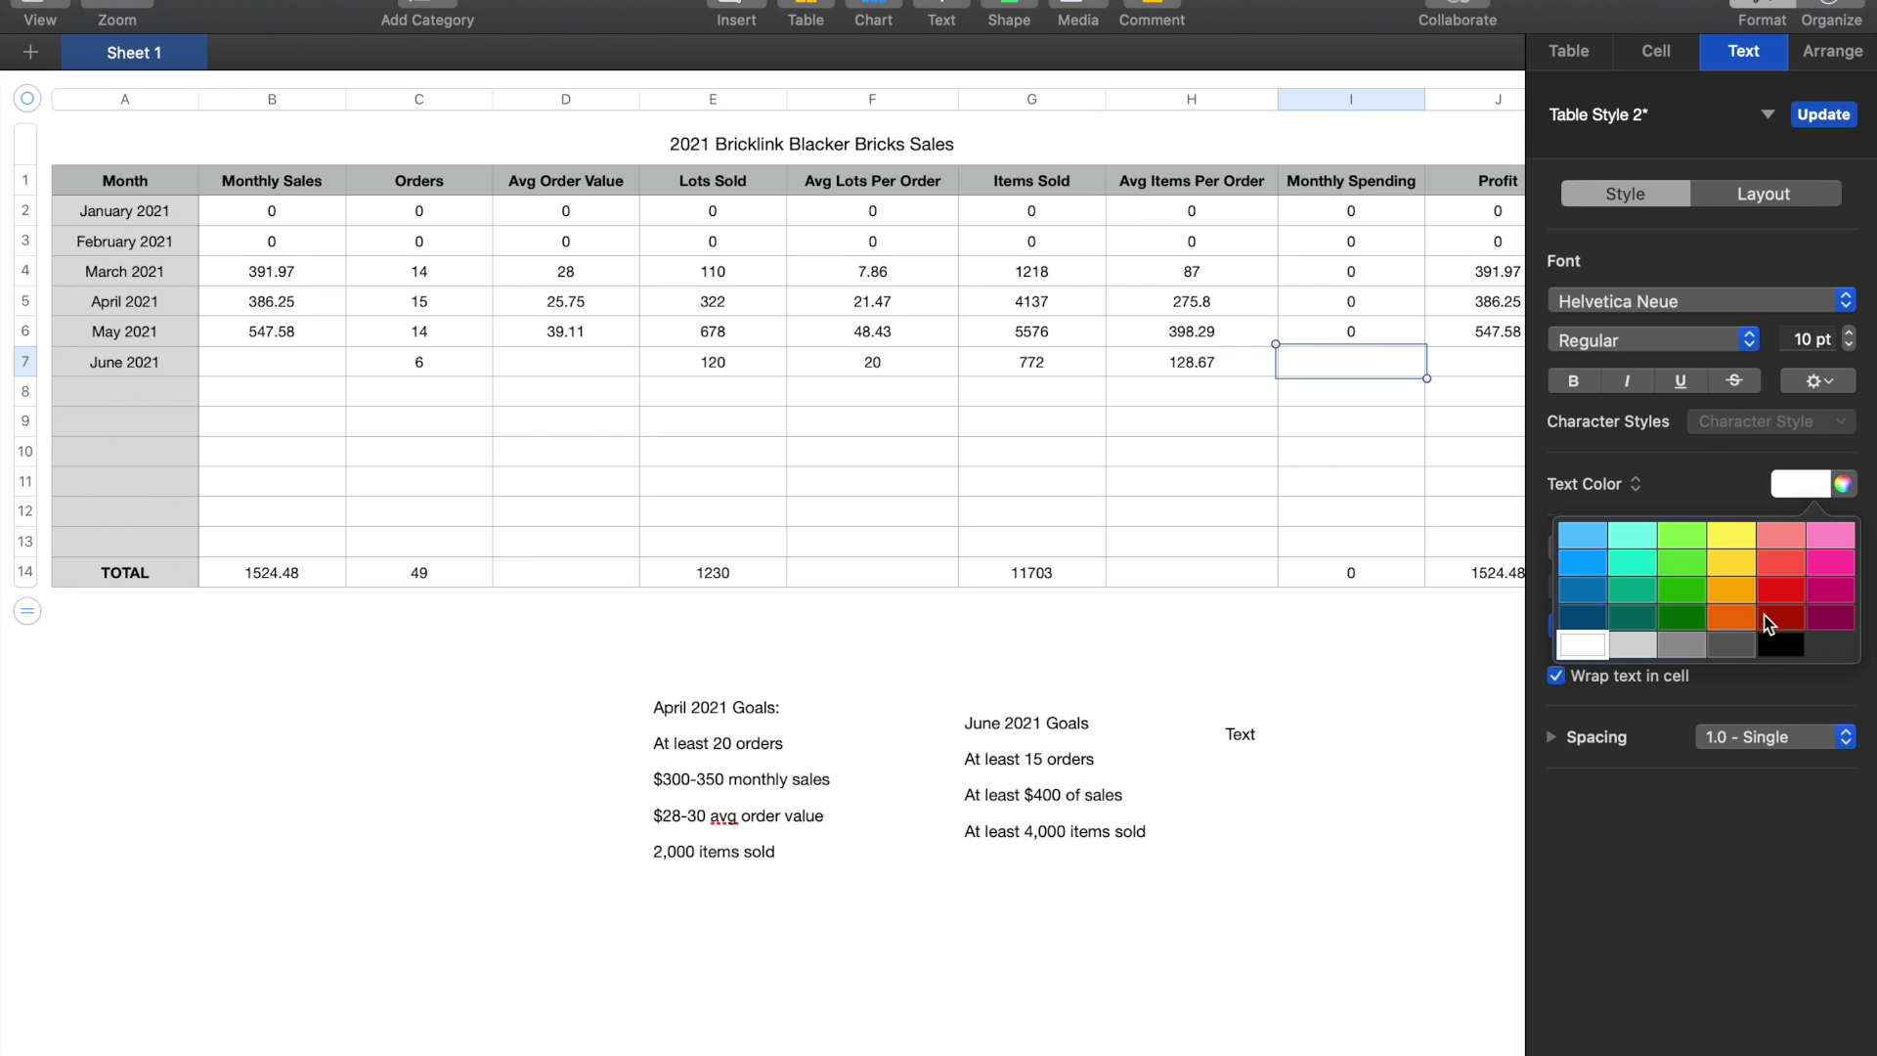
click(1776, 646)
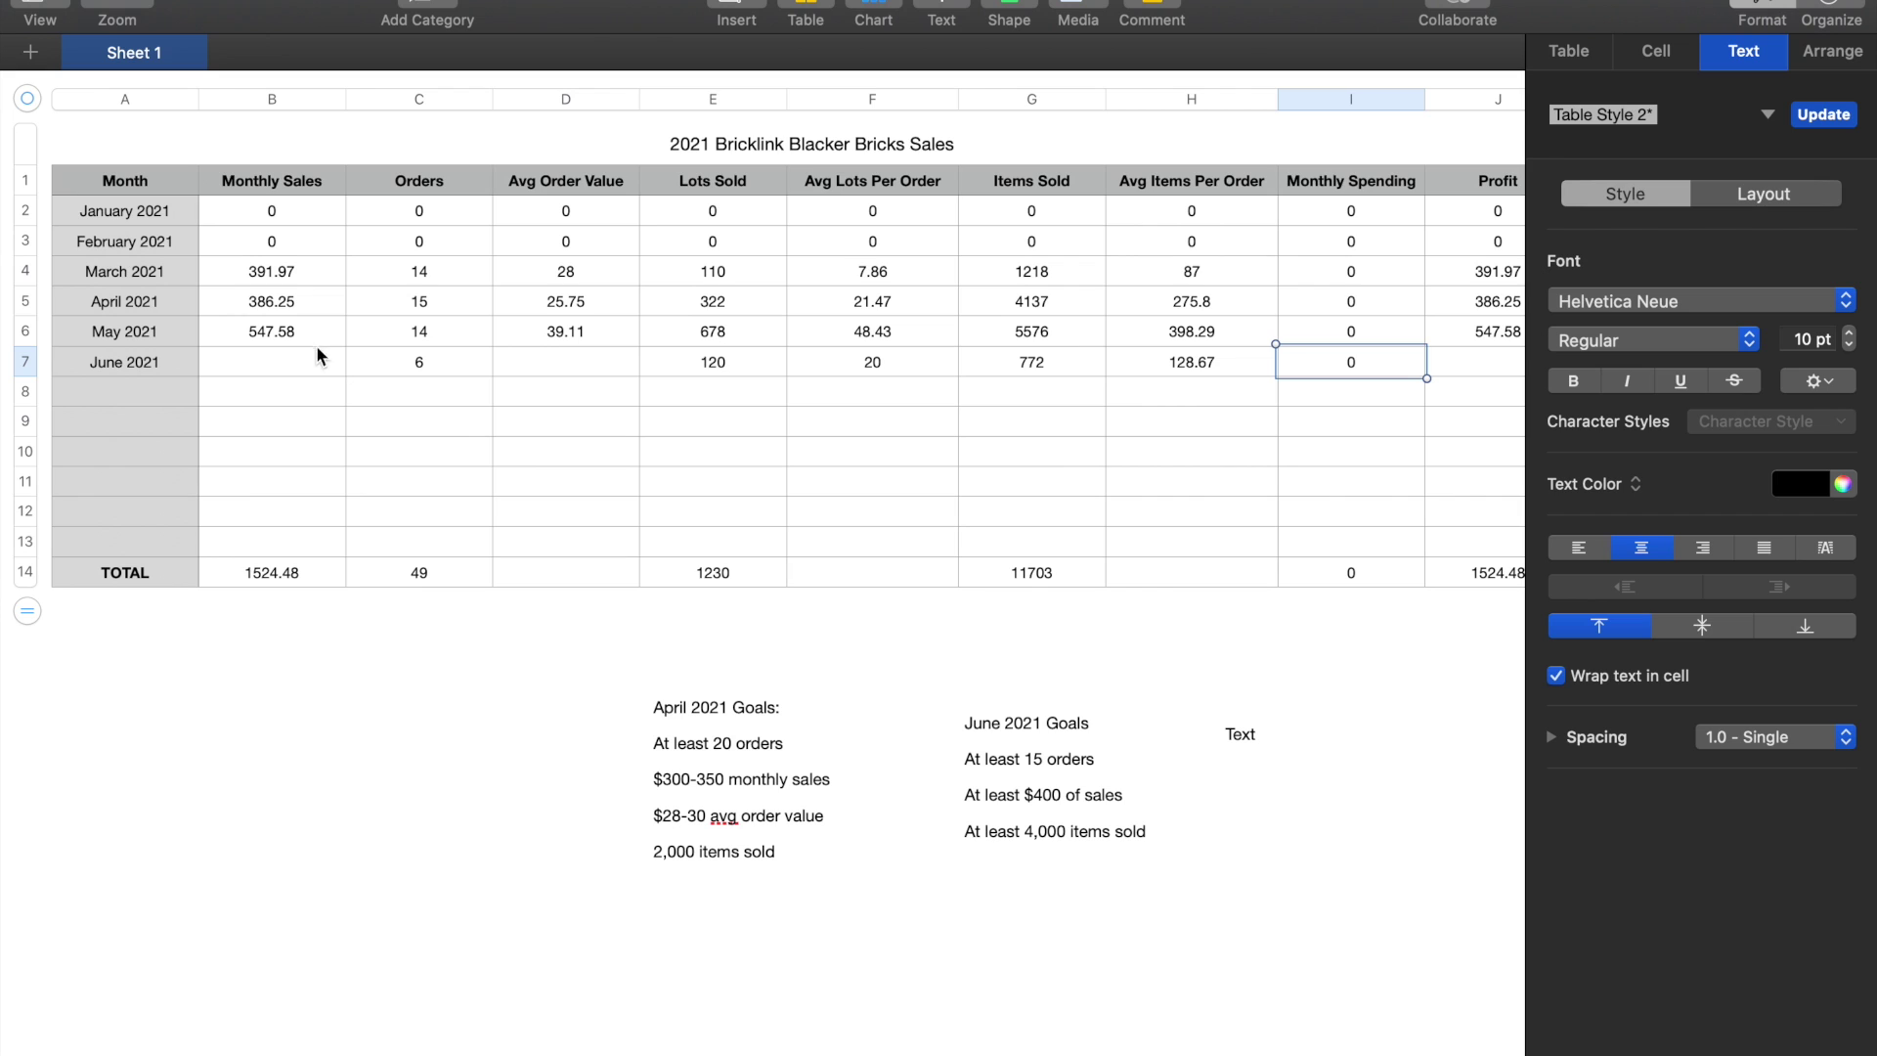
Turn the text of the June 2021 row's cells B7:J7 black
drag(293, 364, 1494, 351)
click(1800, 483)
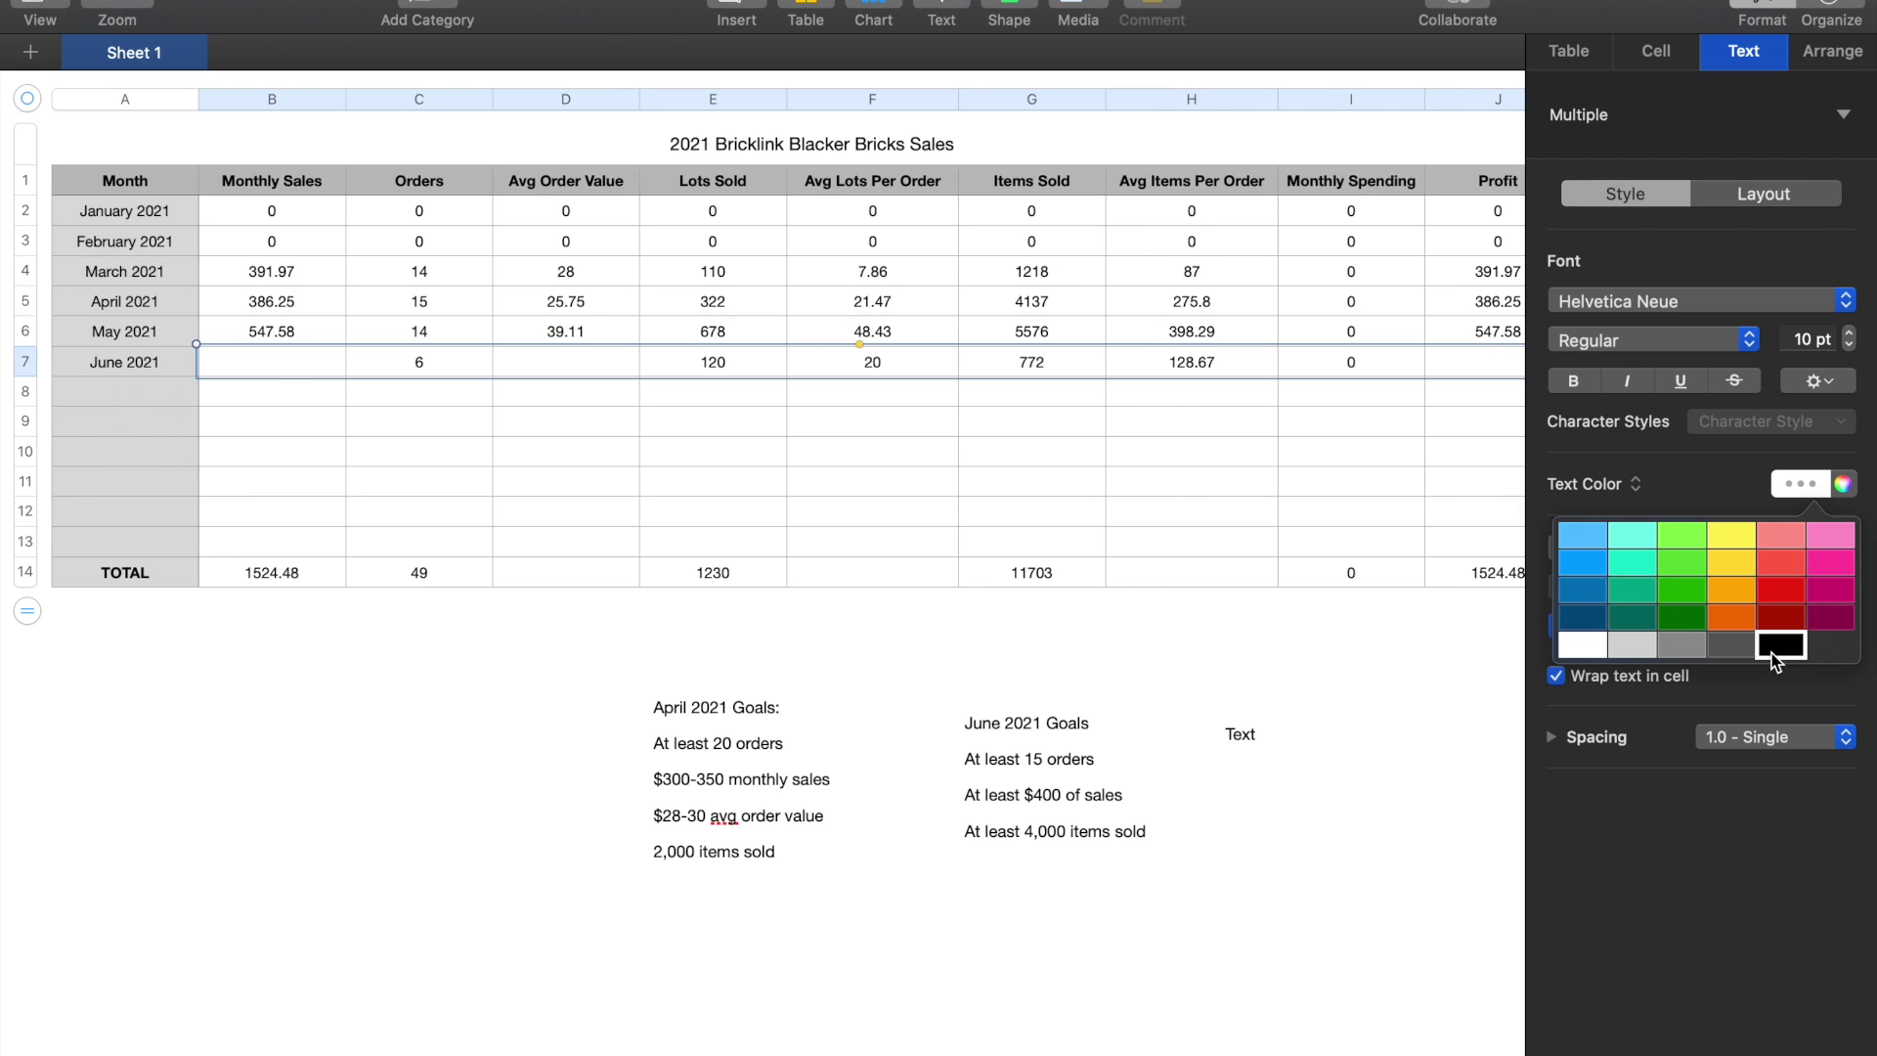
click(1782, 649)
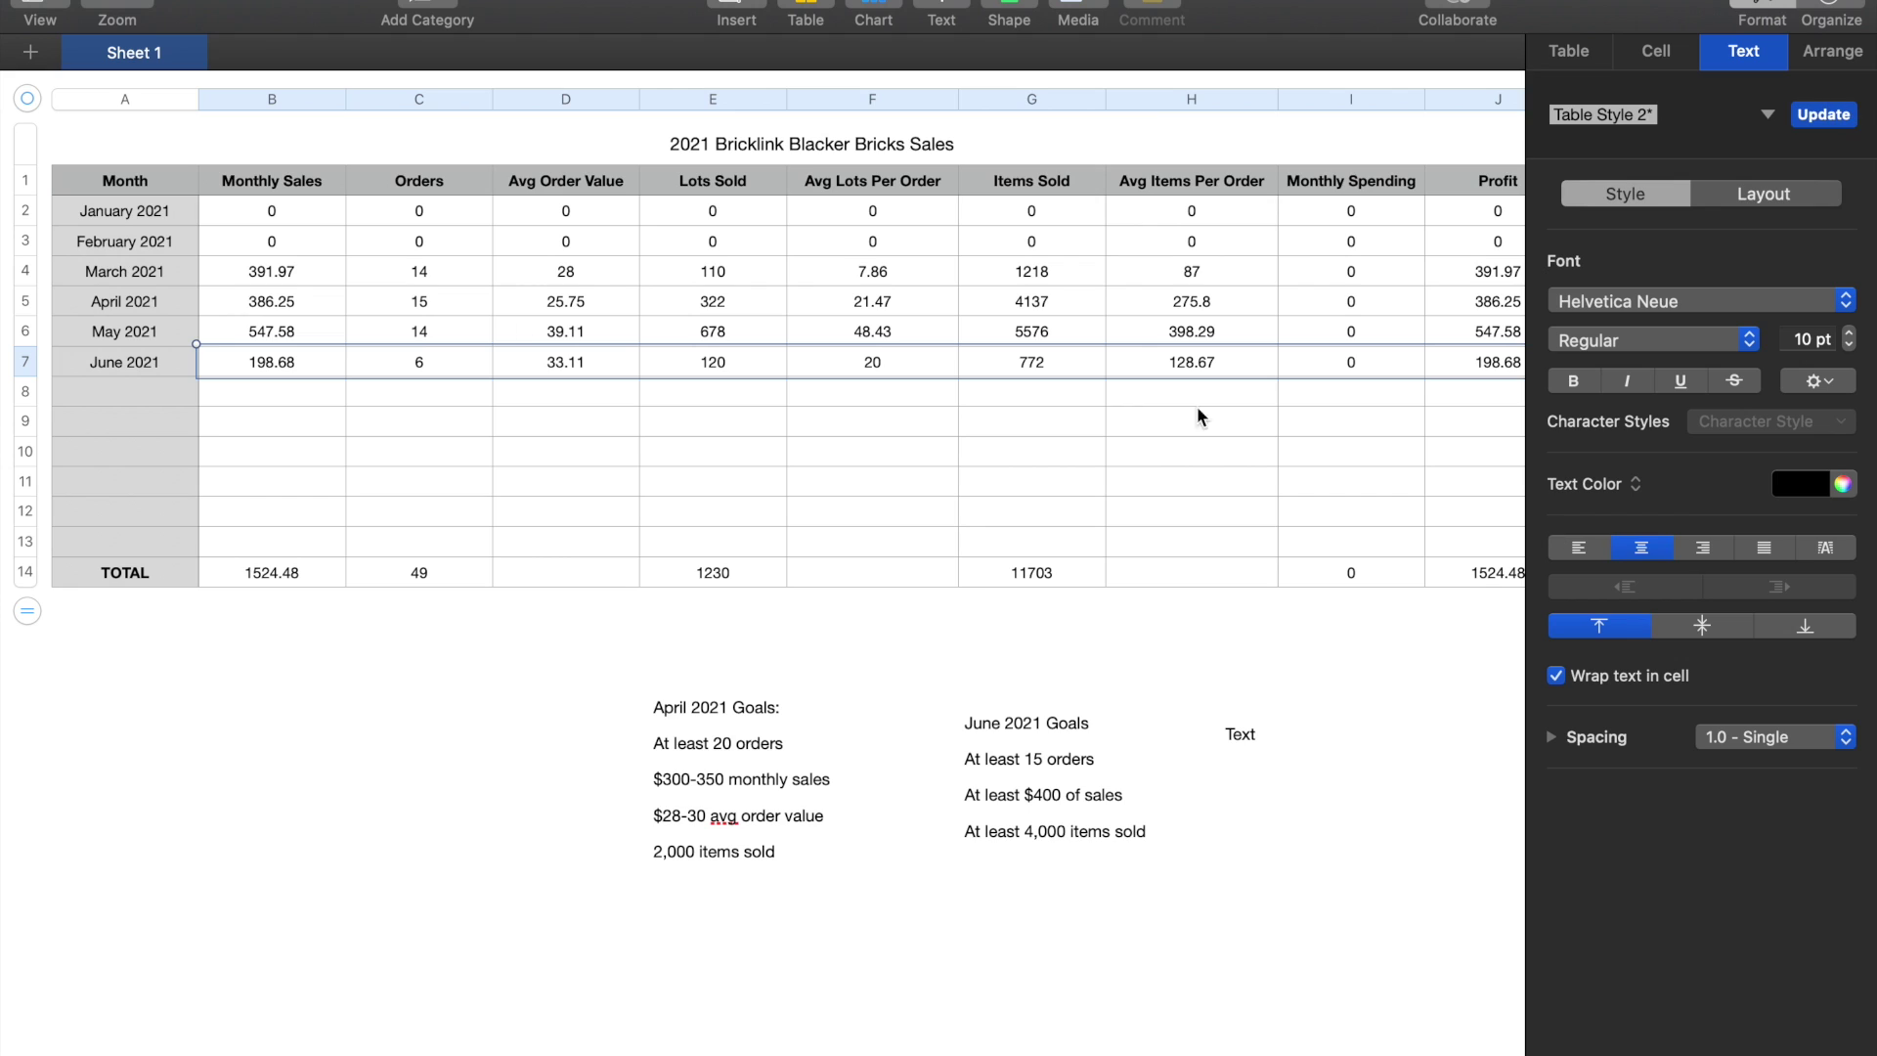
click(286, 392)
Highlight the 'At least $400 of sales' line in the June 2021 goals box
click(1049, 799)
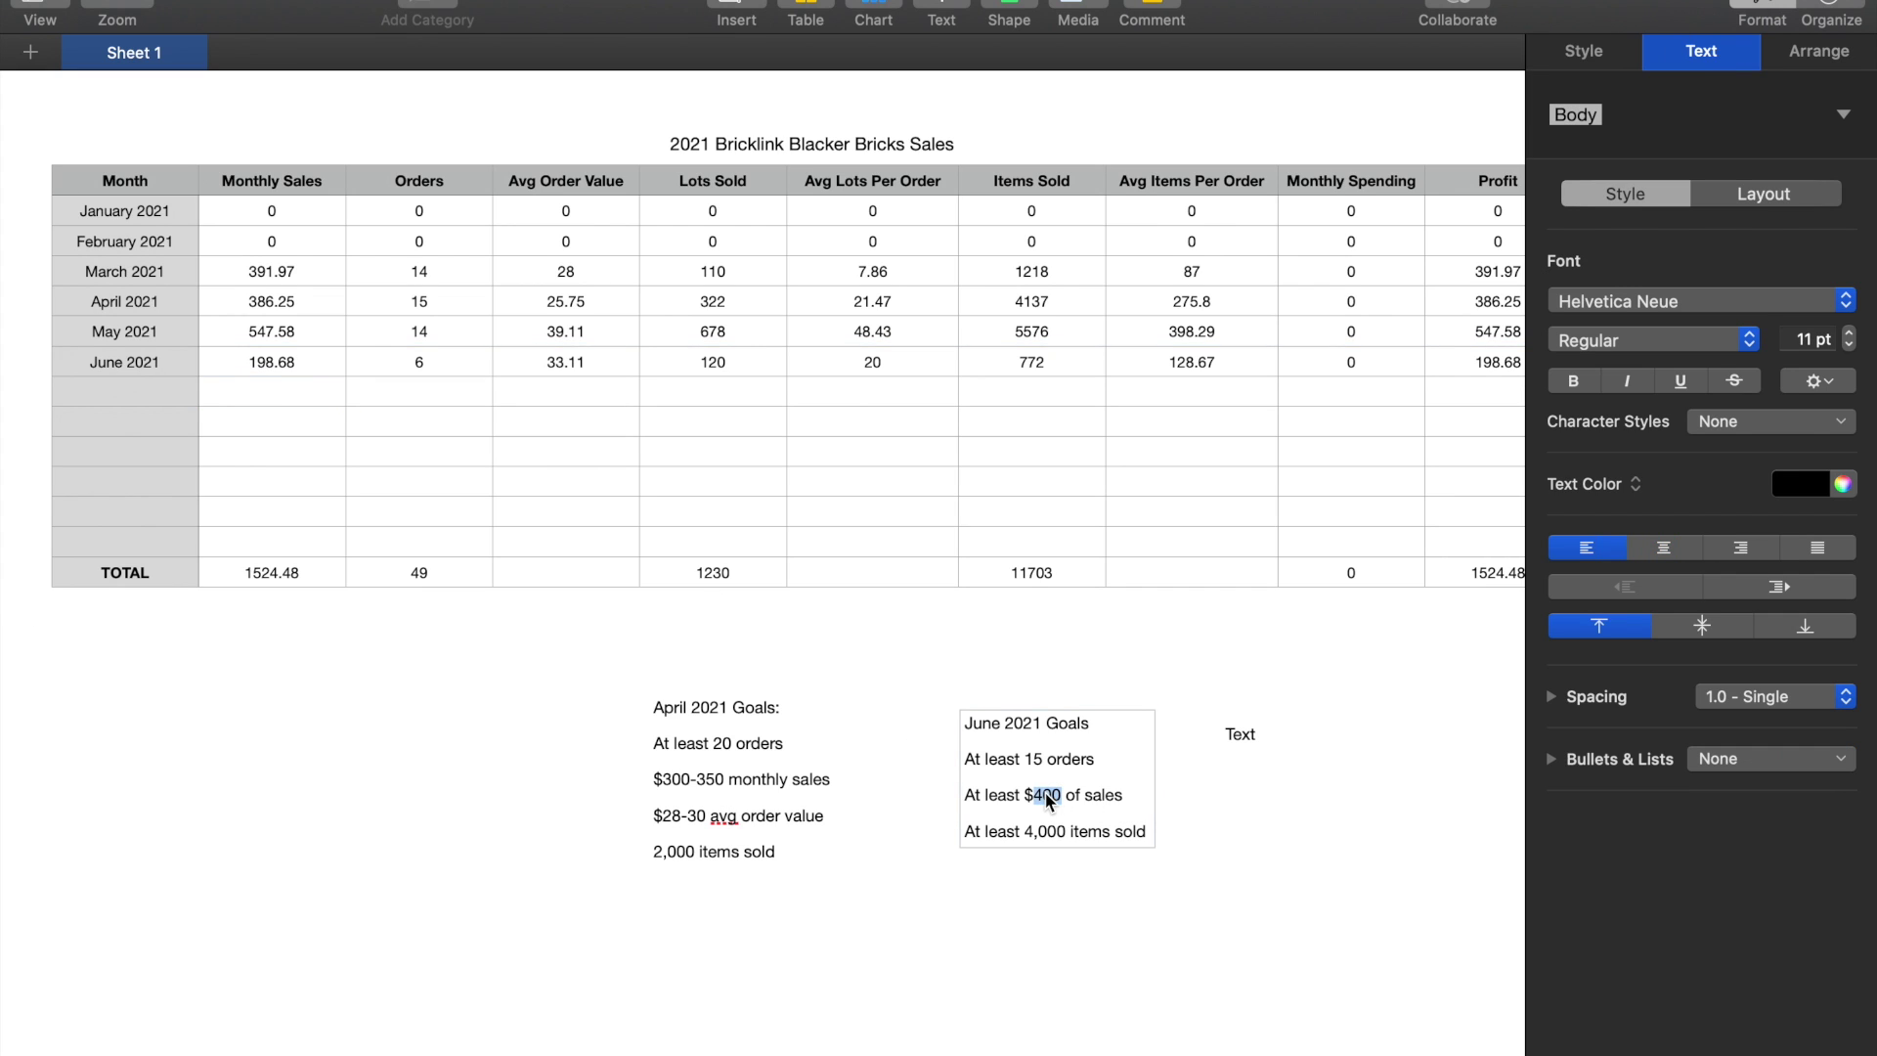
triple_click(1048, 799)
click(1028, 893)
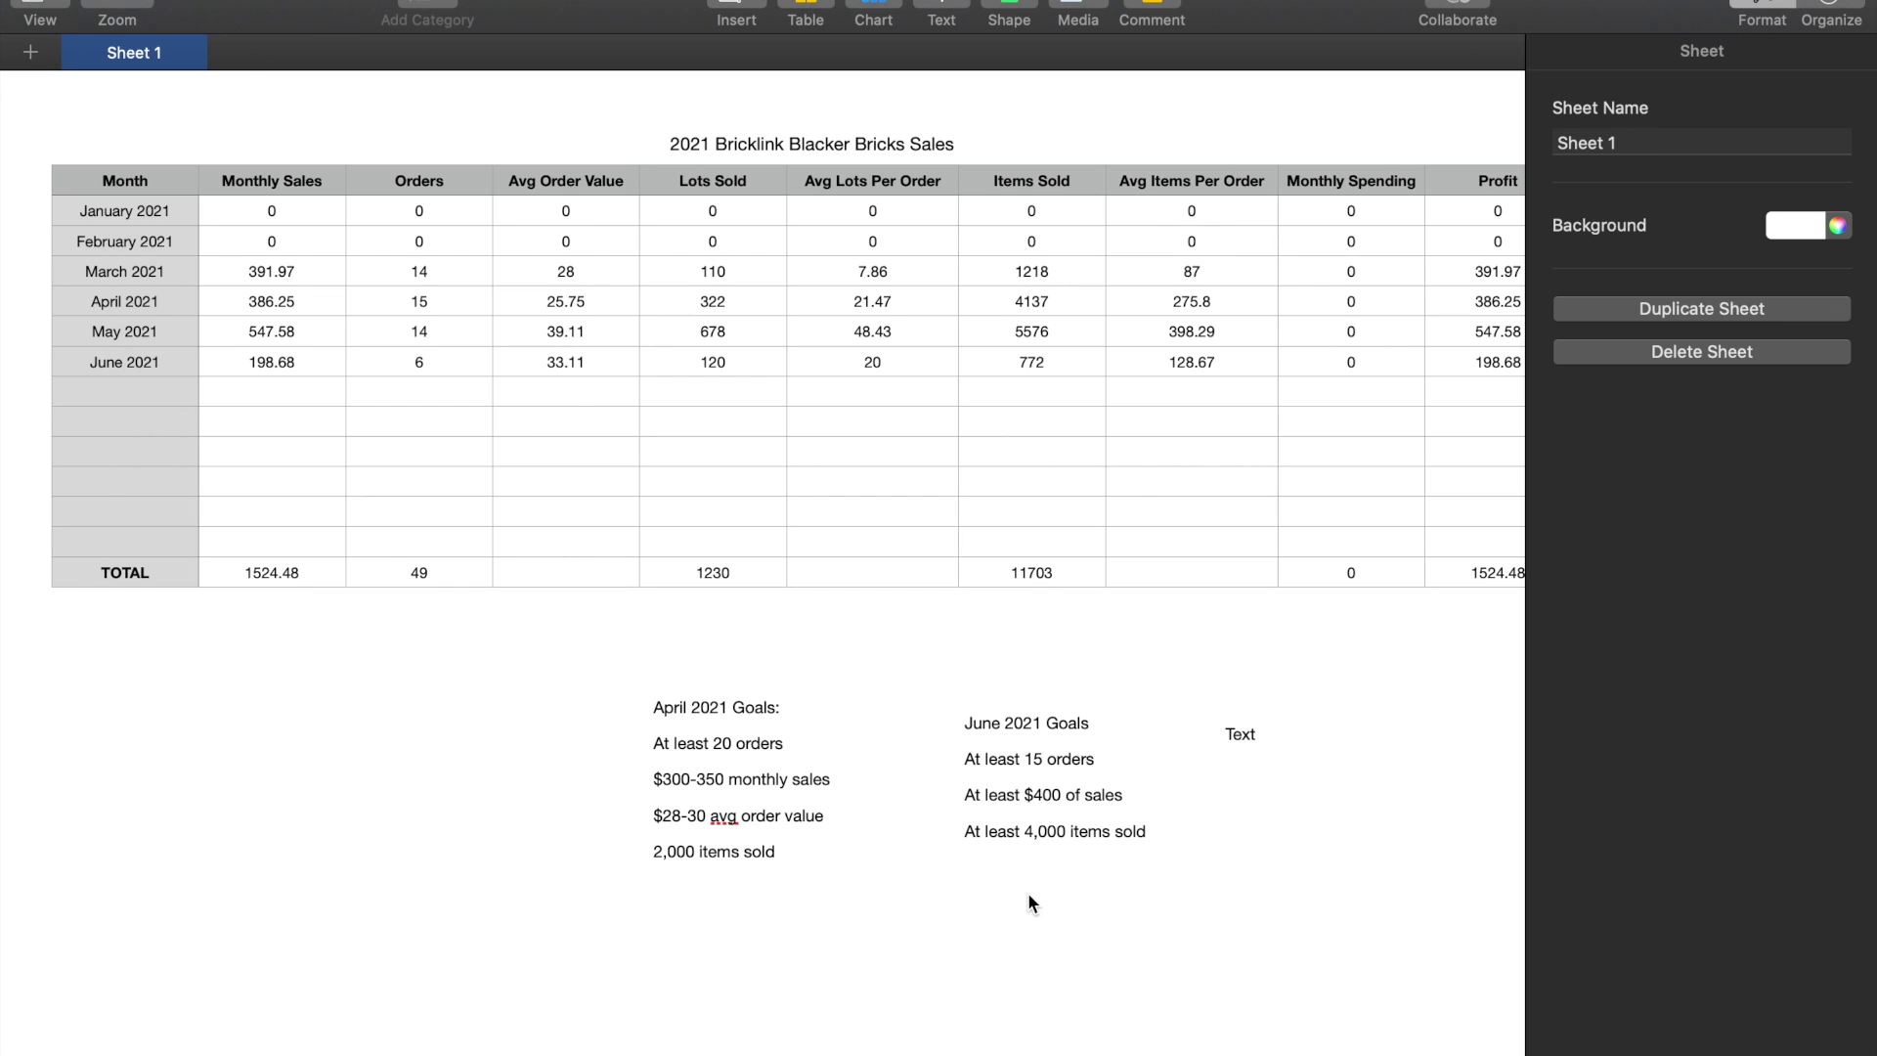
click(1073, 573)
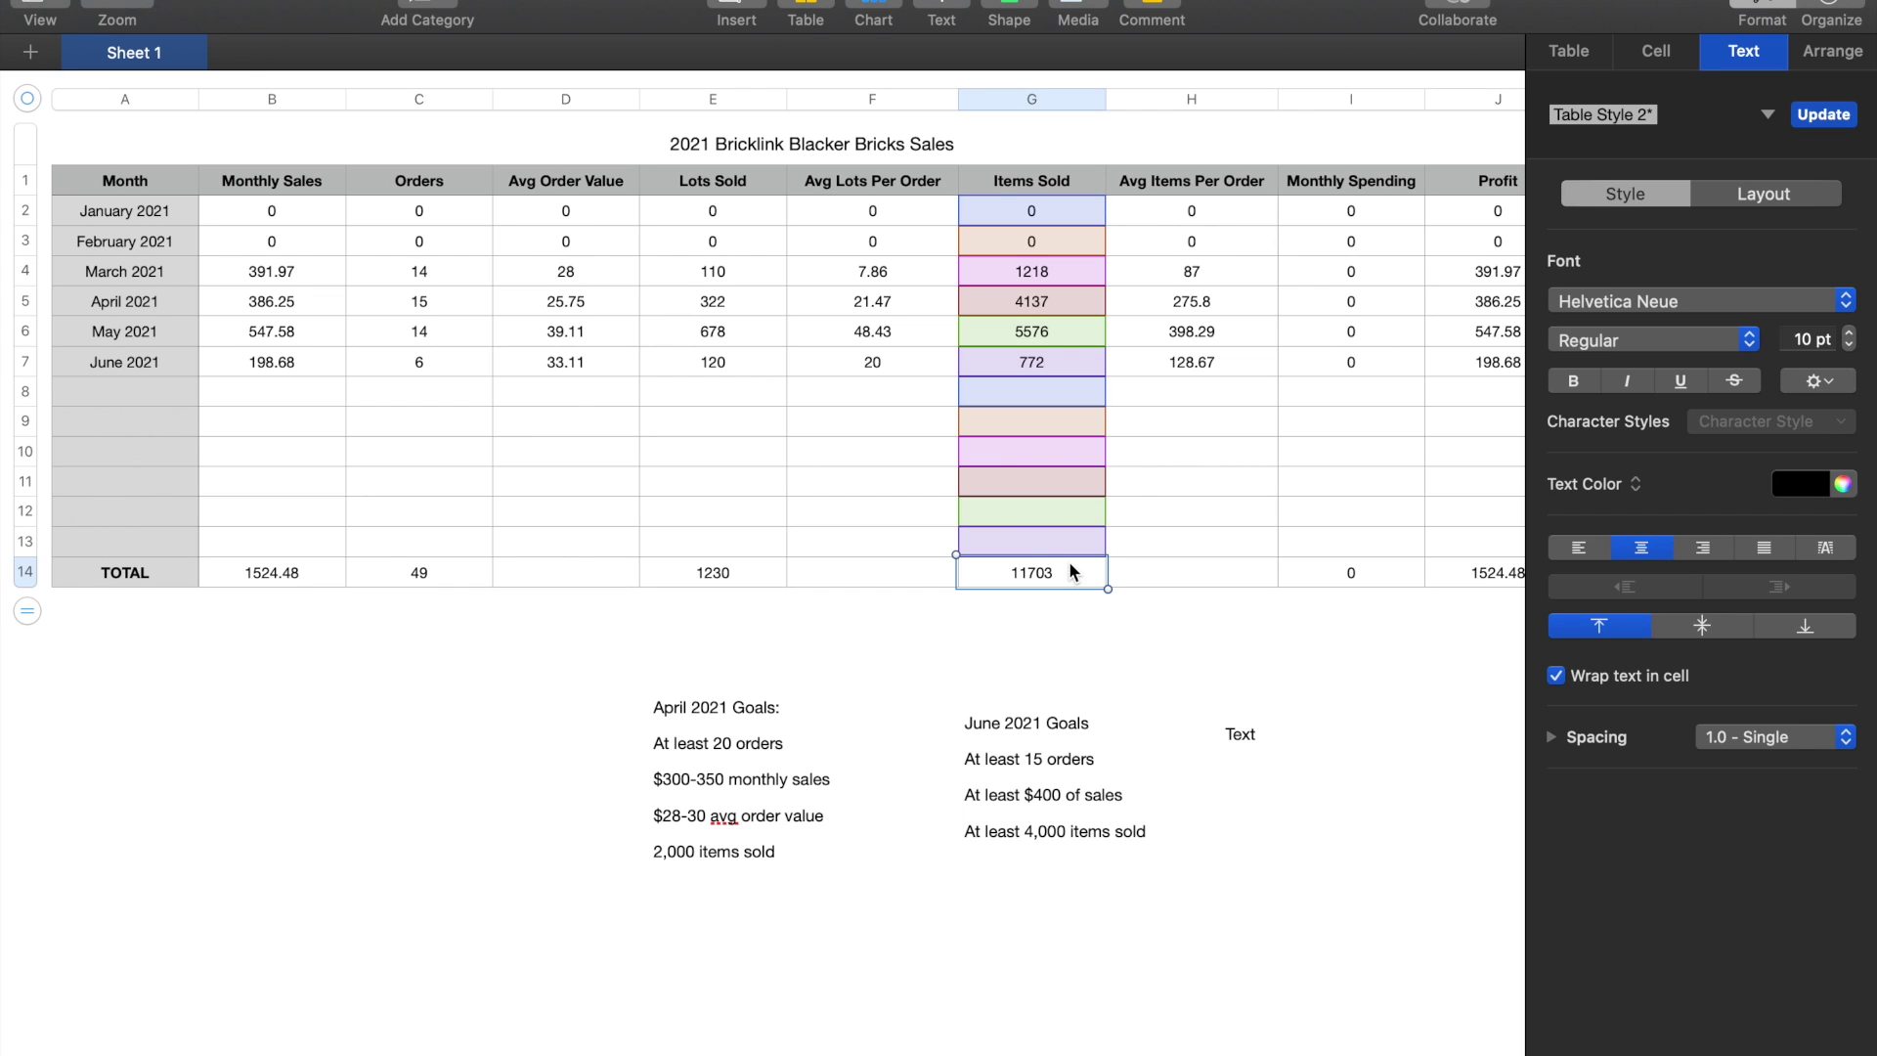
click(1116, 633)
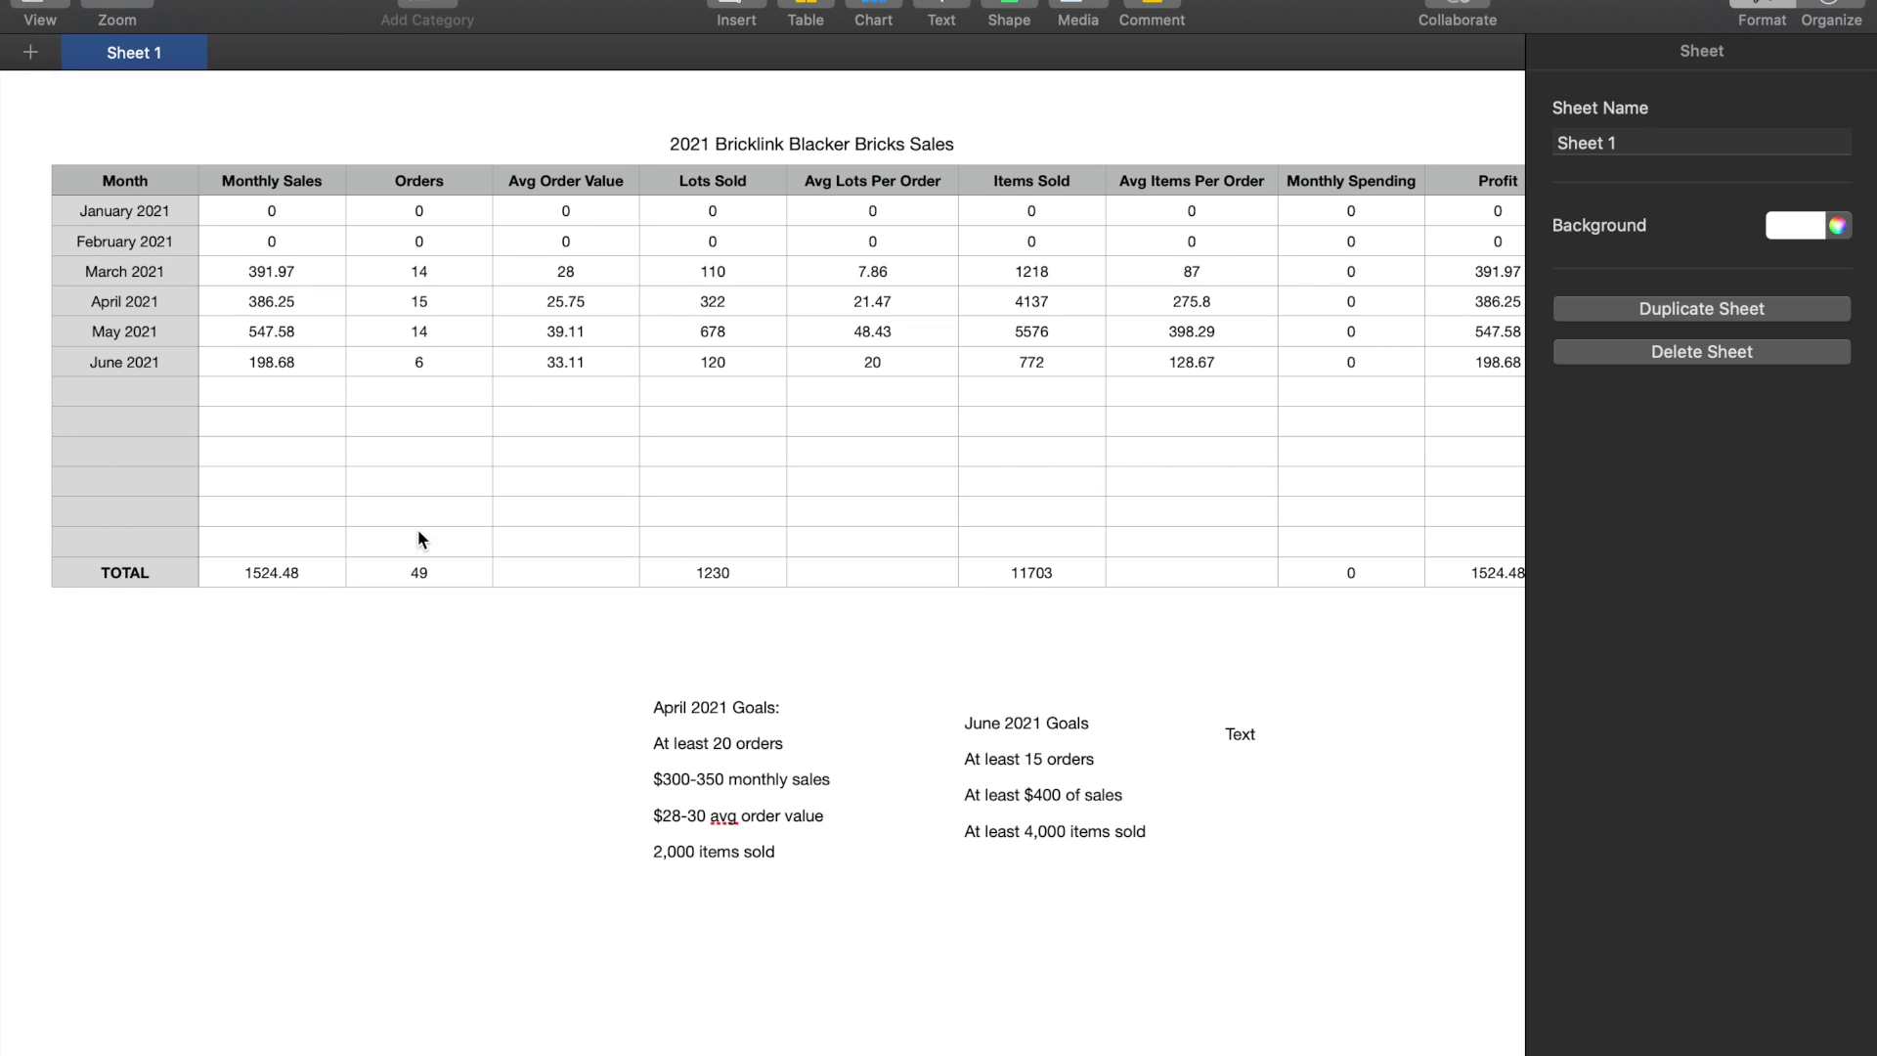
click(306, 576)
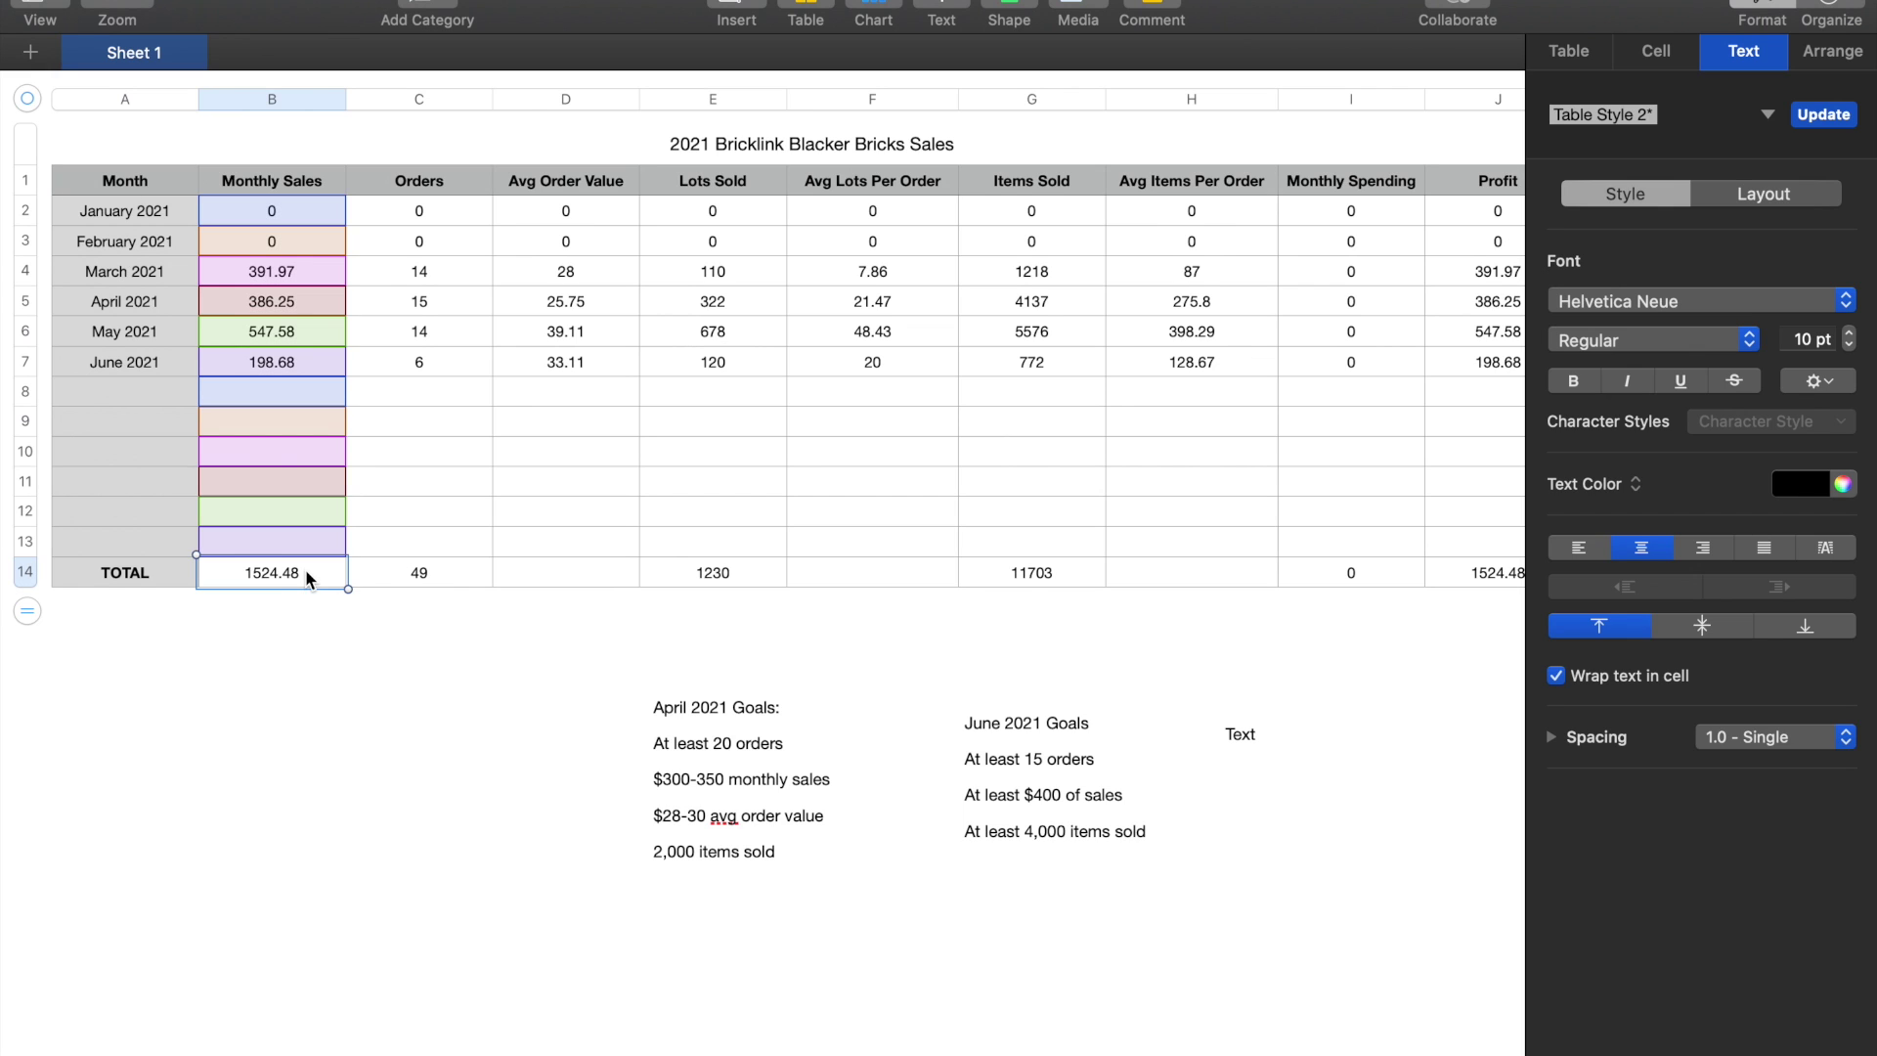
click(285, 614)
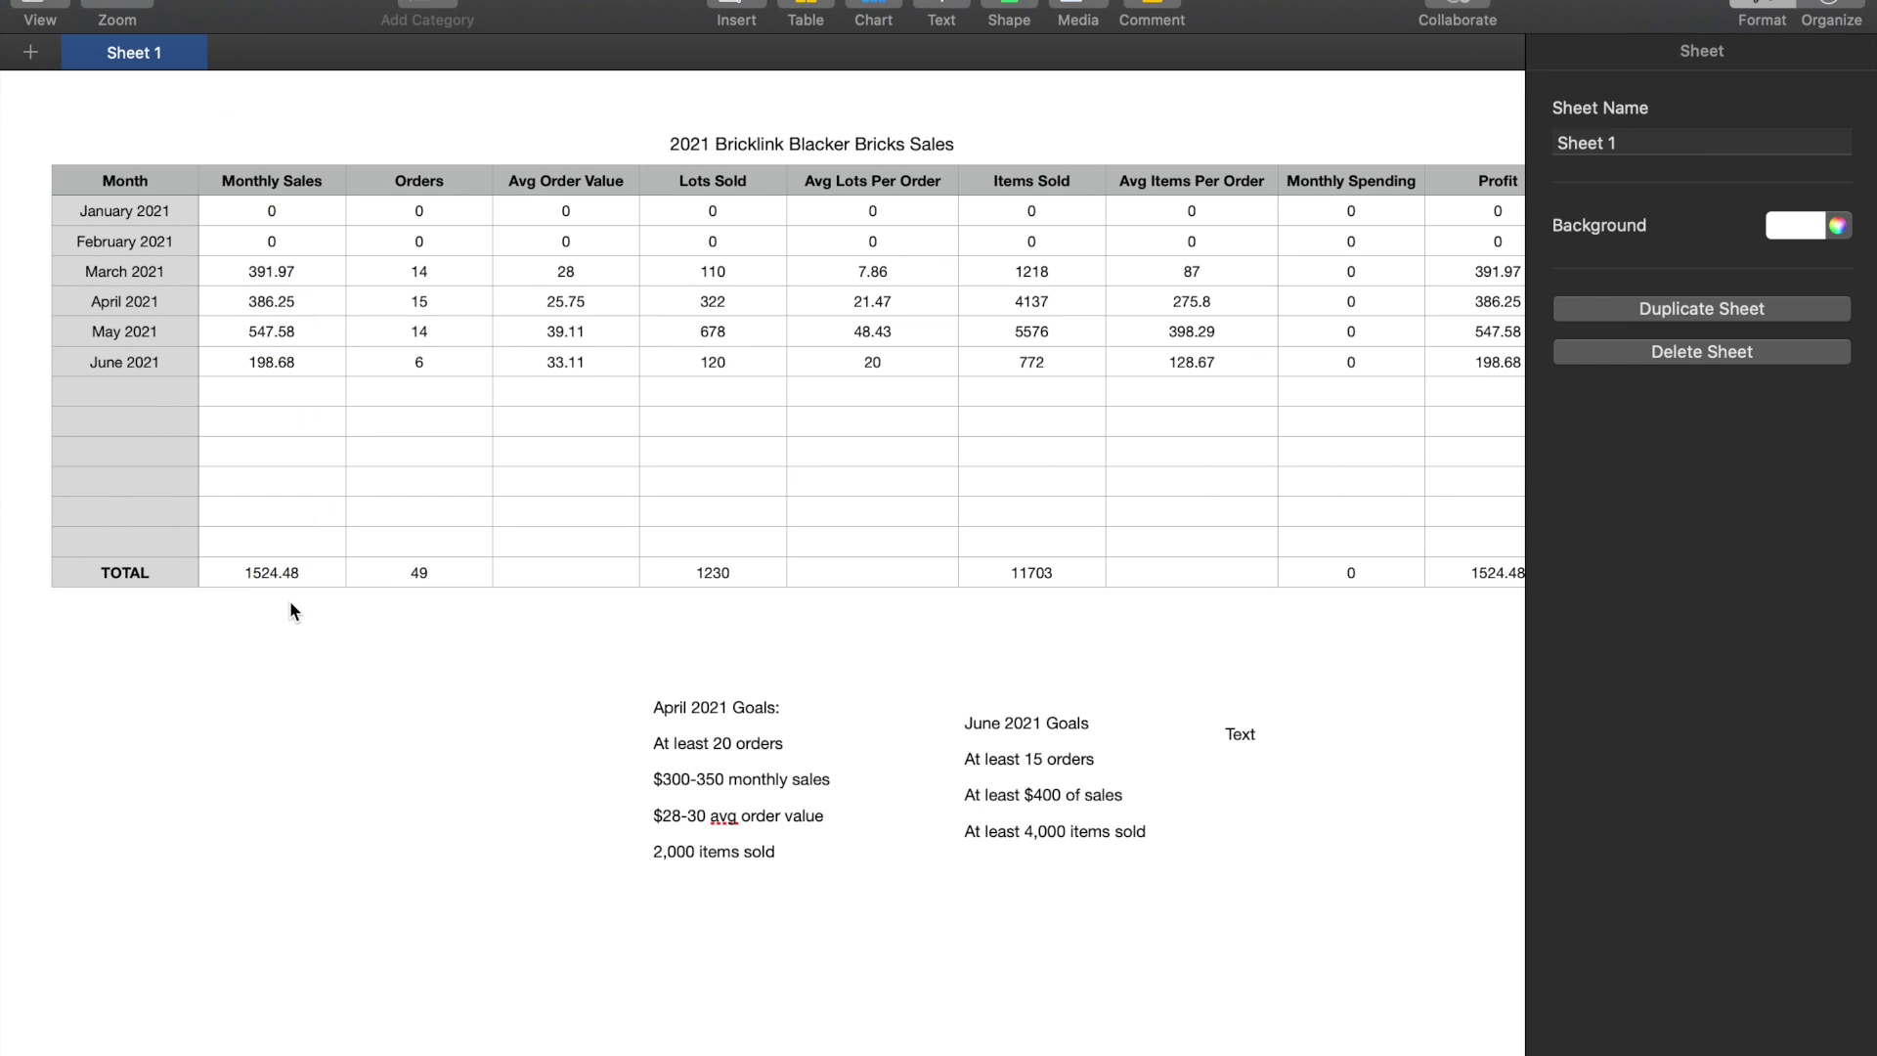
scroll(290, 599, right, 2)
scroll(289, 601, right, 1)
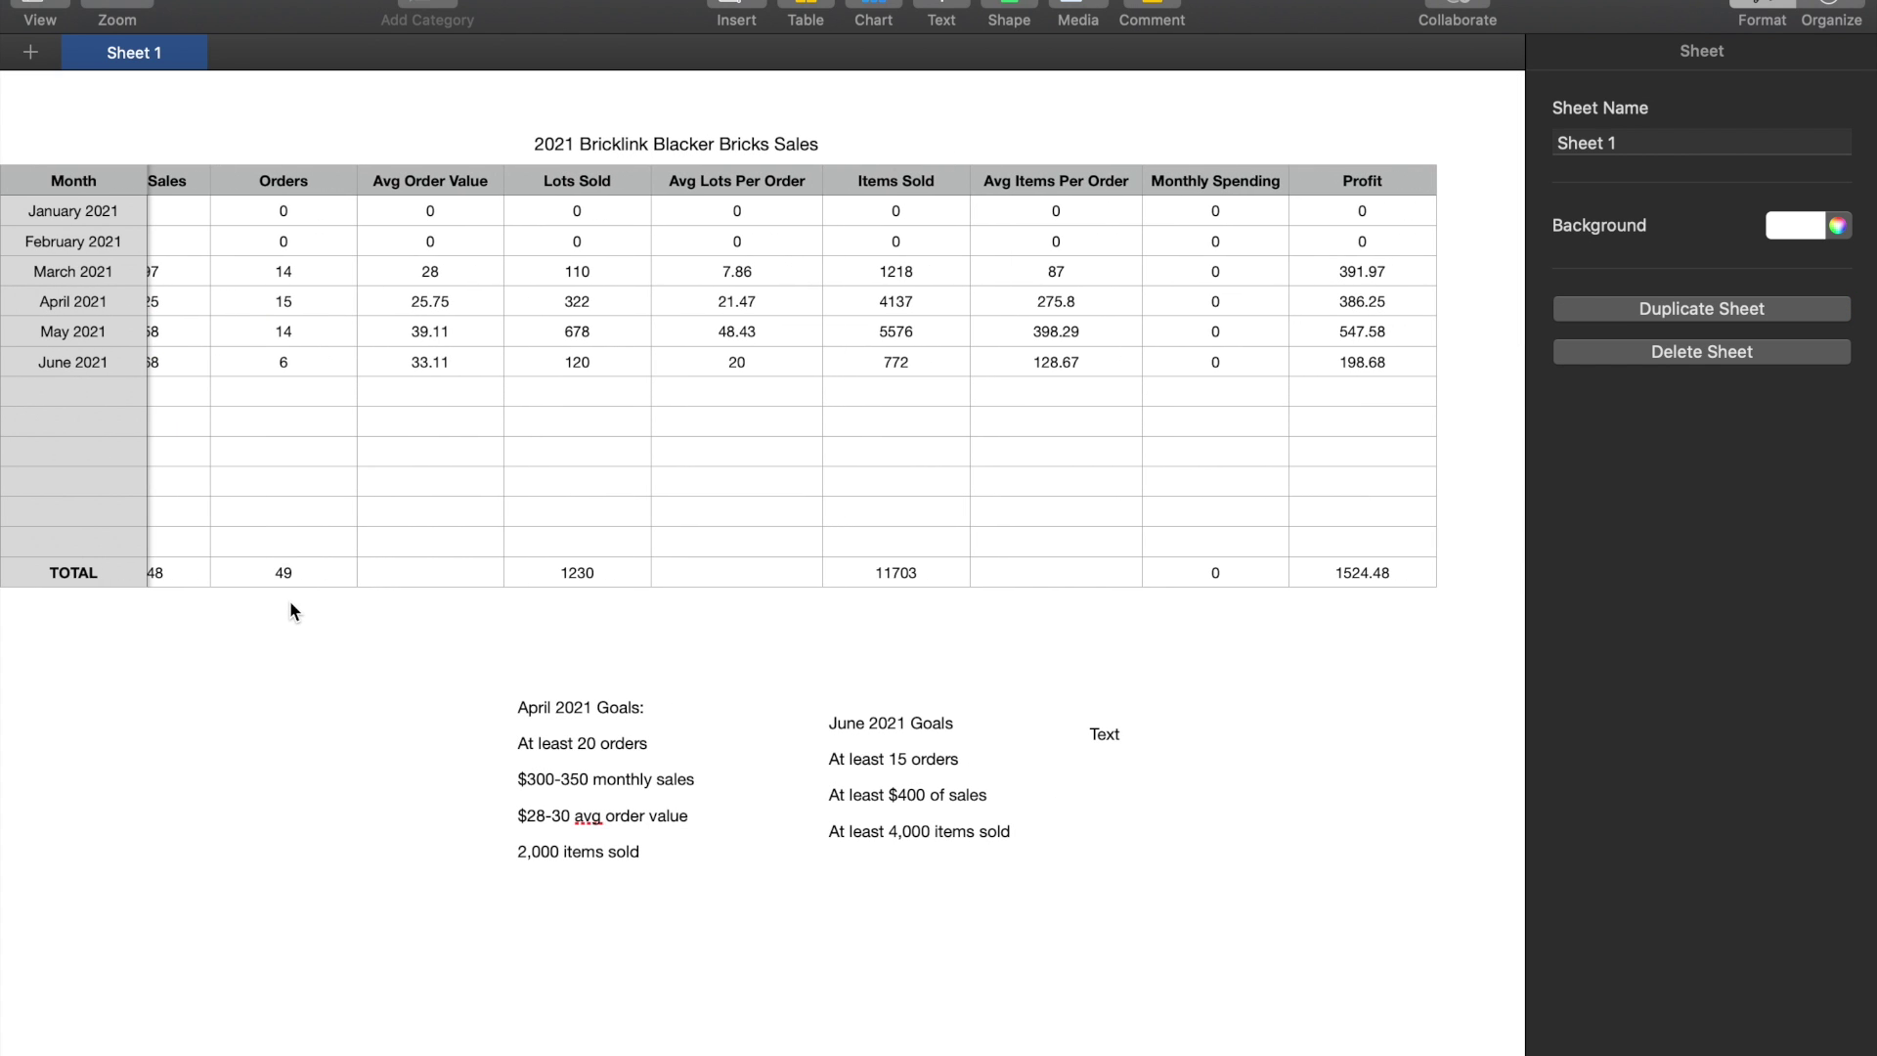
scroll(290, 600, up, 1)
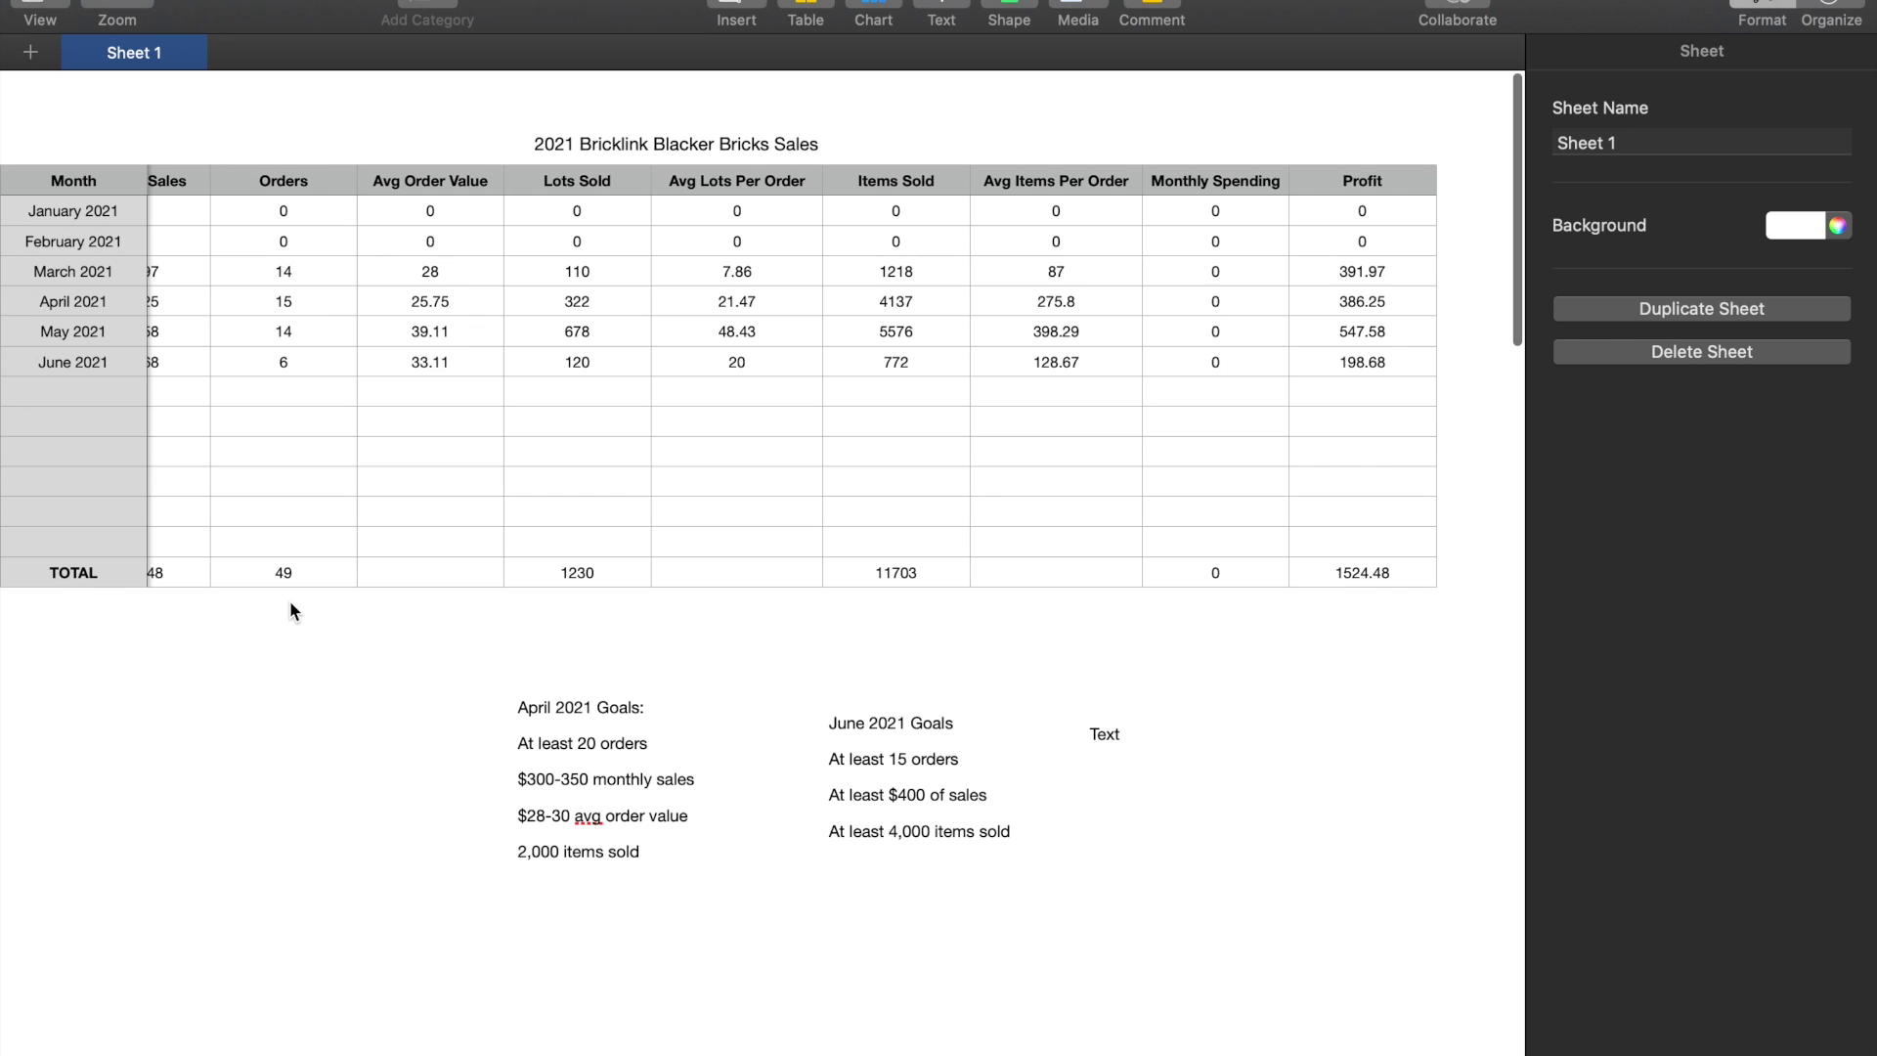
scroll(289, 603, left, 3)
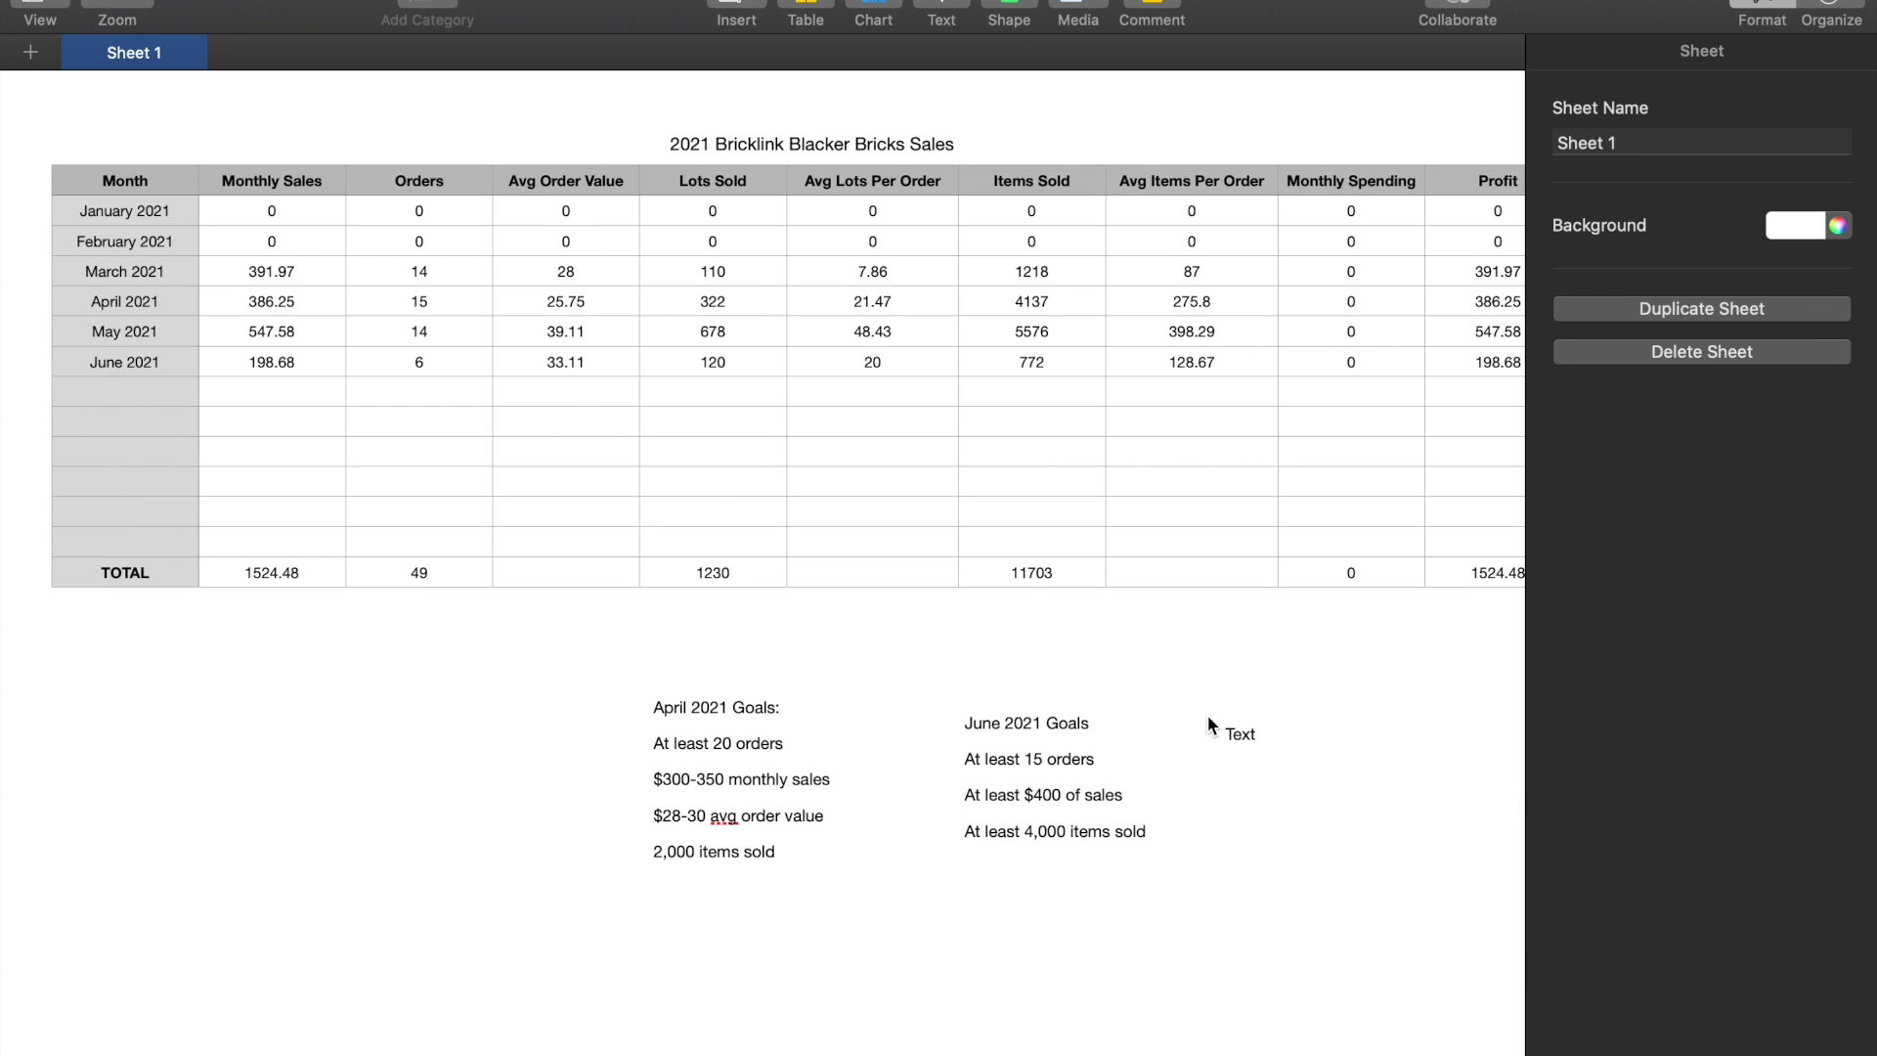
Replace the Text placeholder with 'July 2021' and align it with June 2021 Goals
double_click(1238, 734)
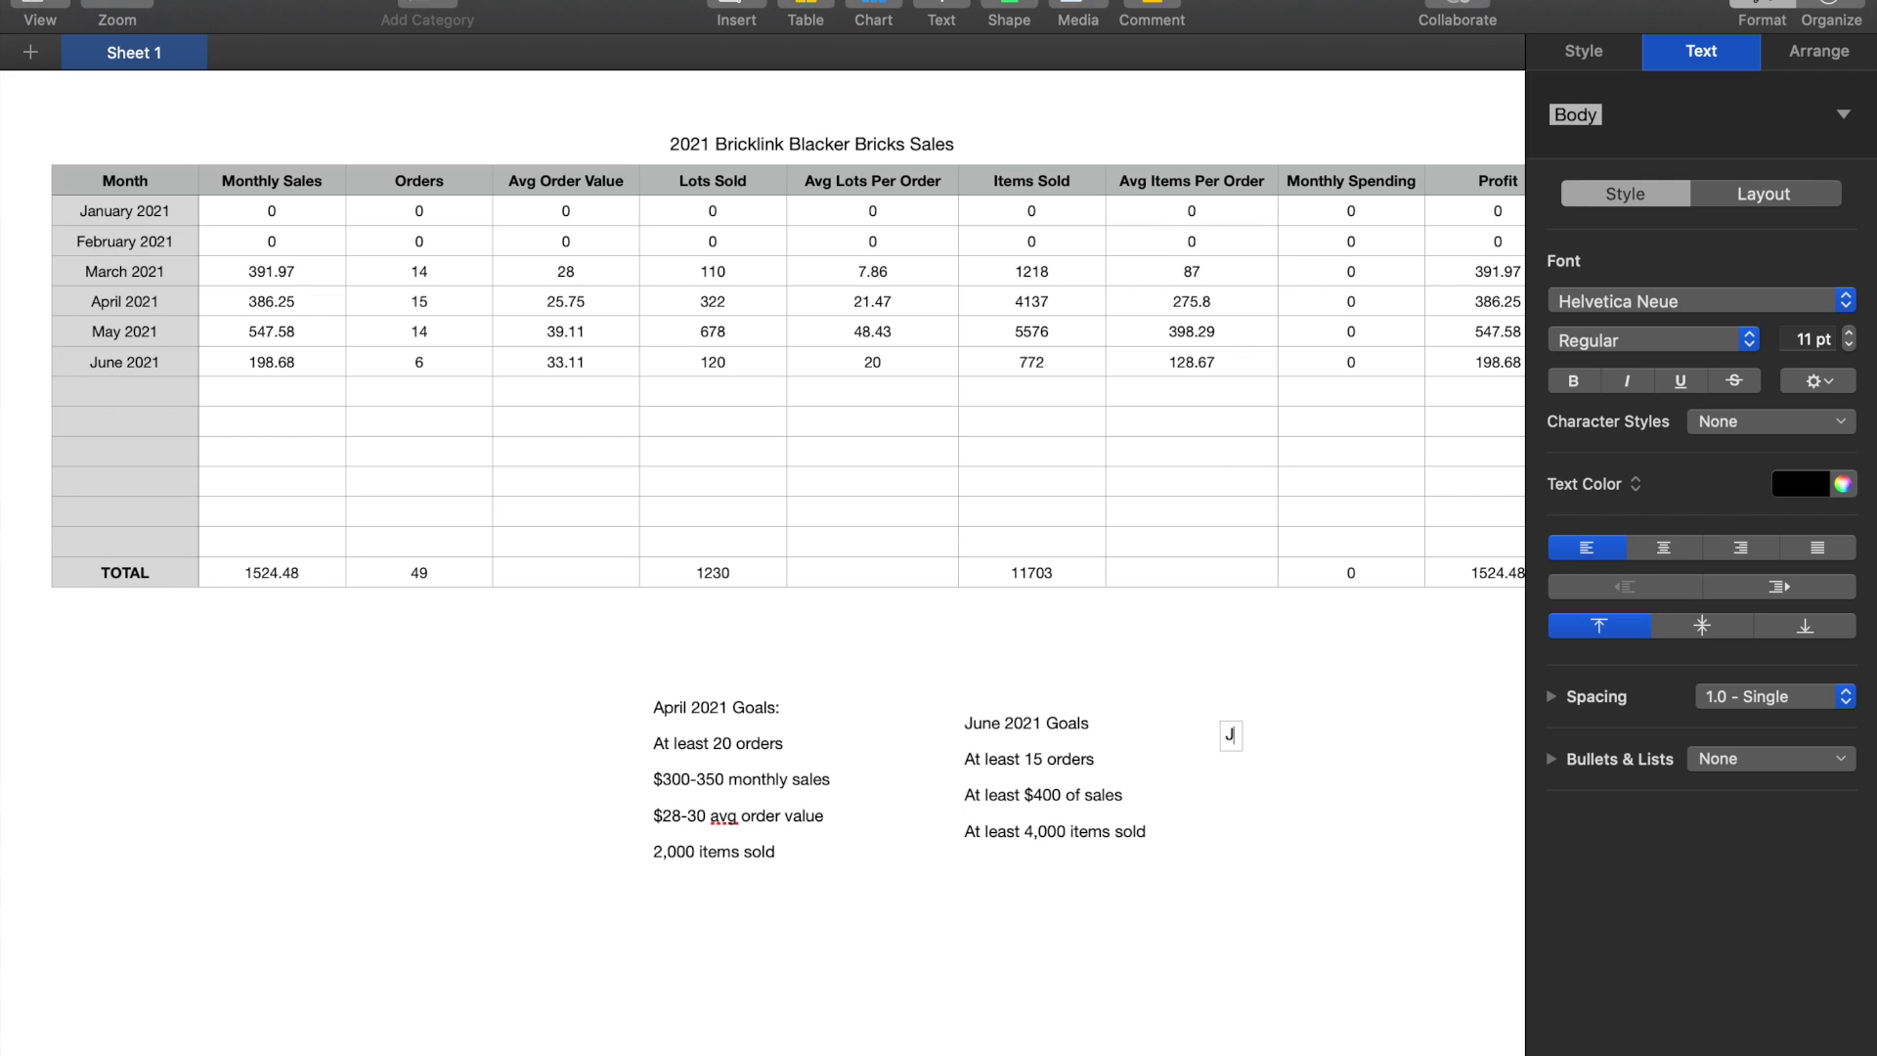
text(July 2021)
click(1271, 795)
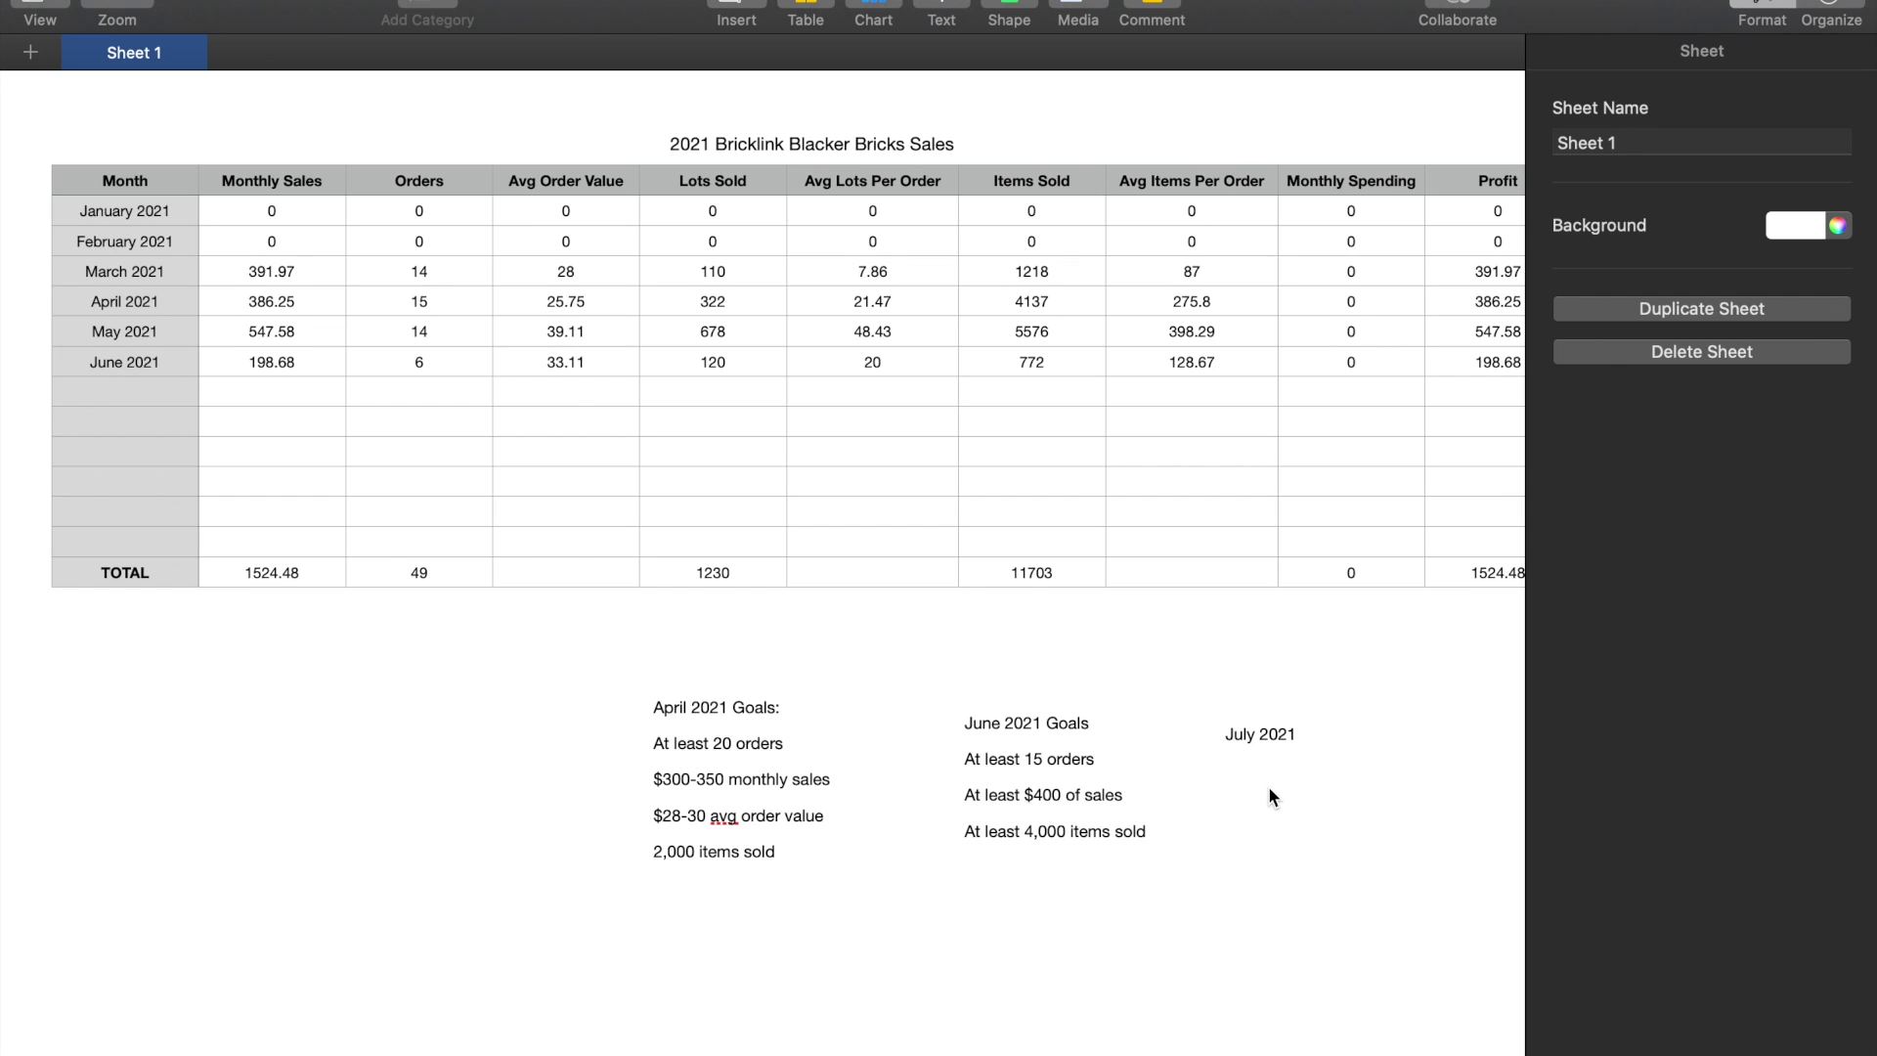
click(1262, 738)
drag(1262, 737, 1283, 724)
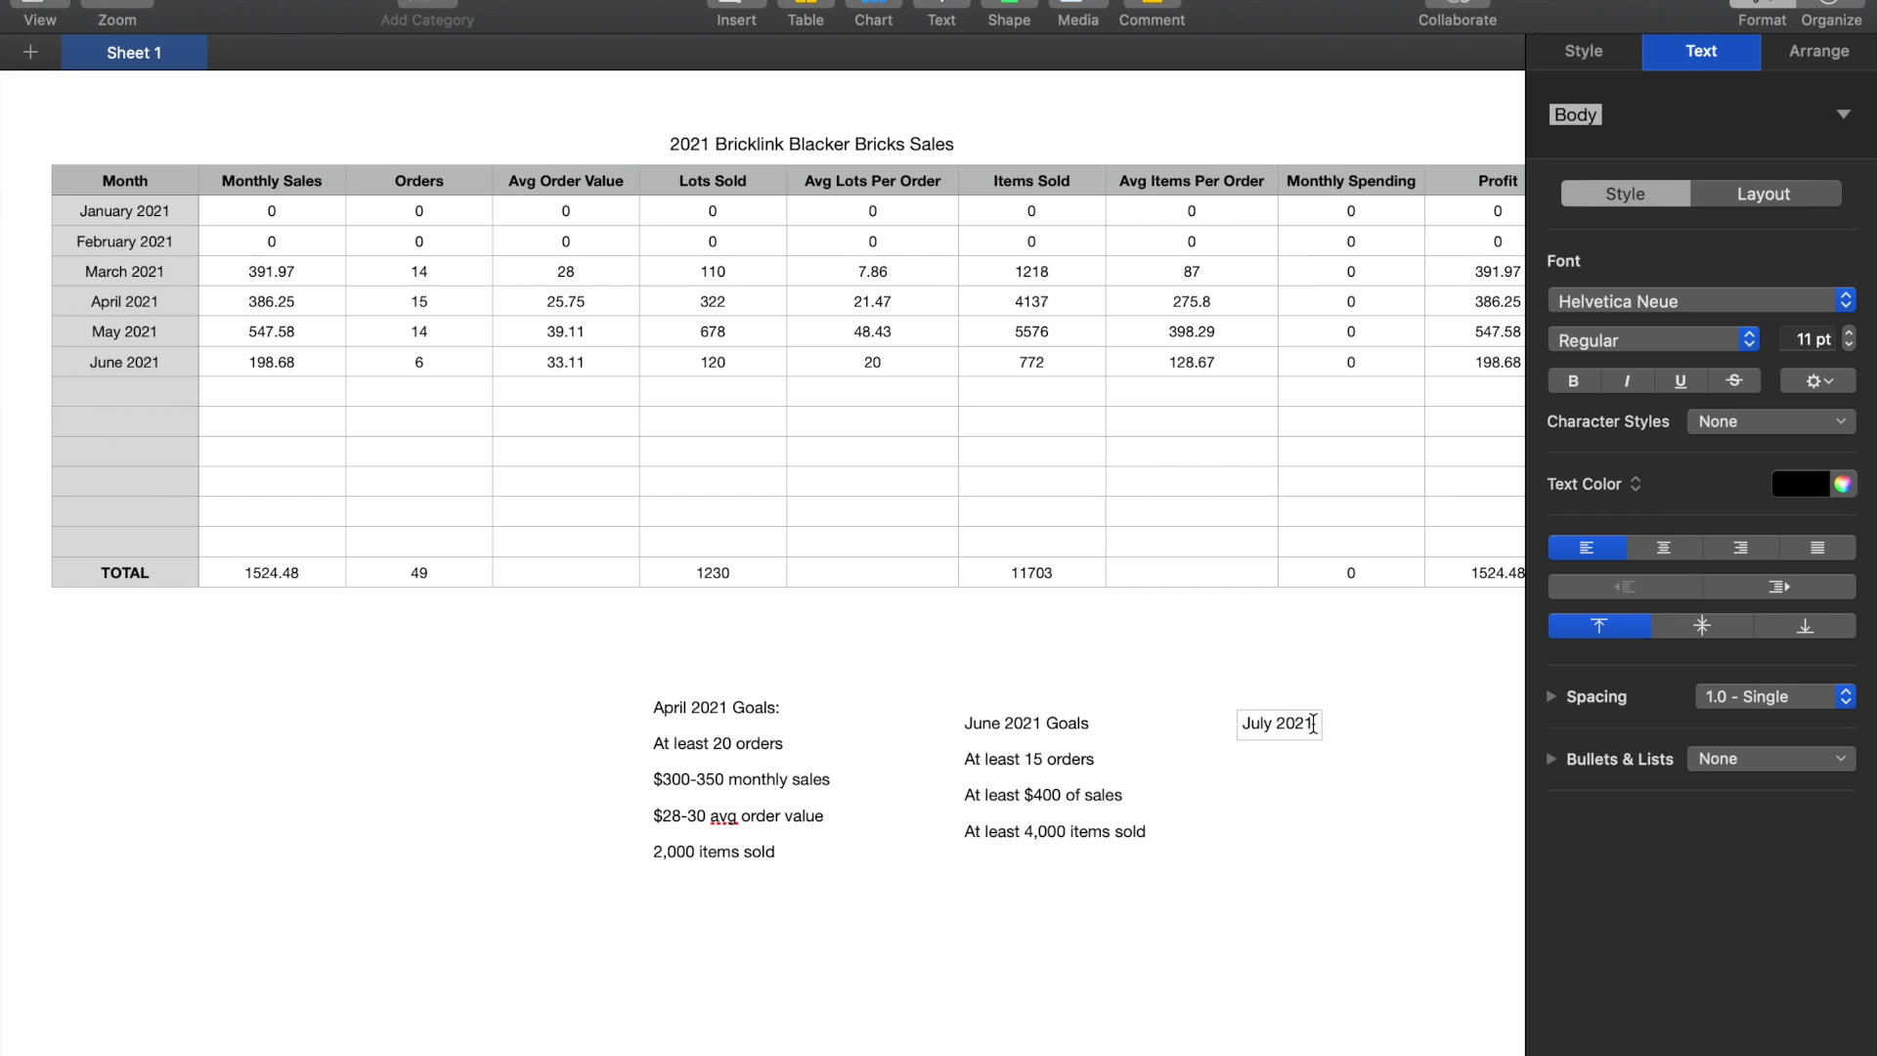
Add the goal lines 'At least 10 orders' and 'At least $300 of sales'
key(Return)
key(Return)
text(At leasy)
key(BackSpace)
text(t 10)
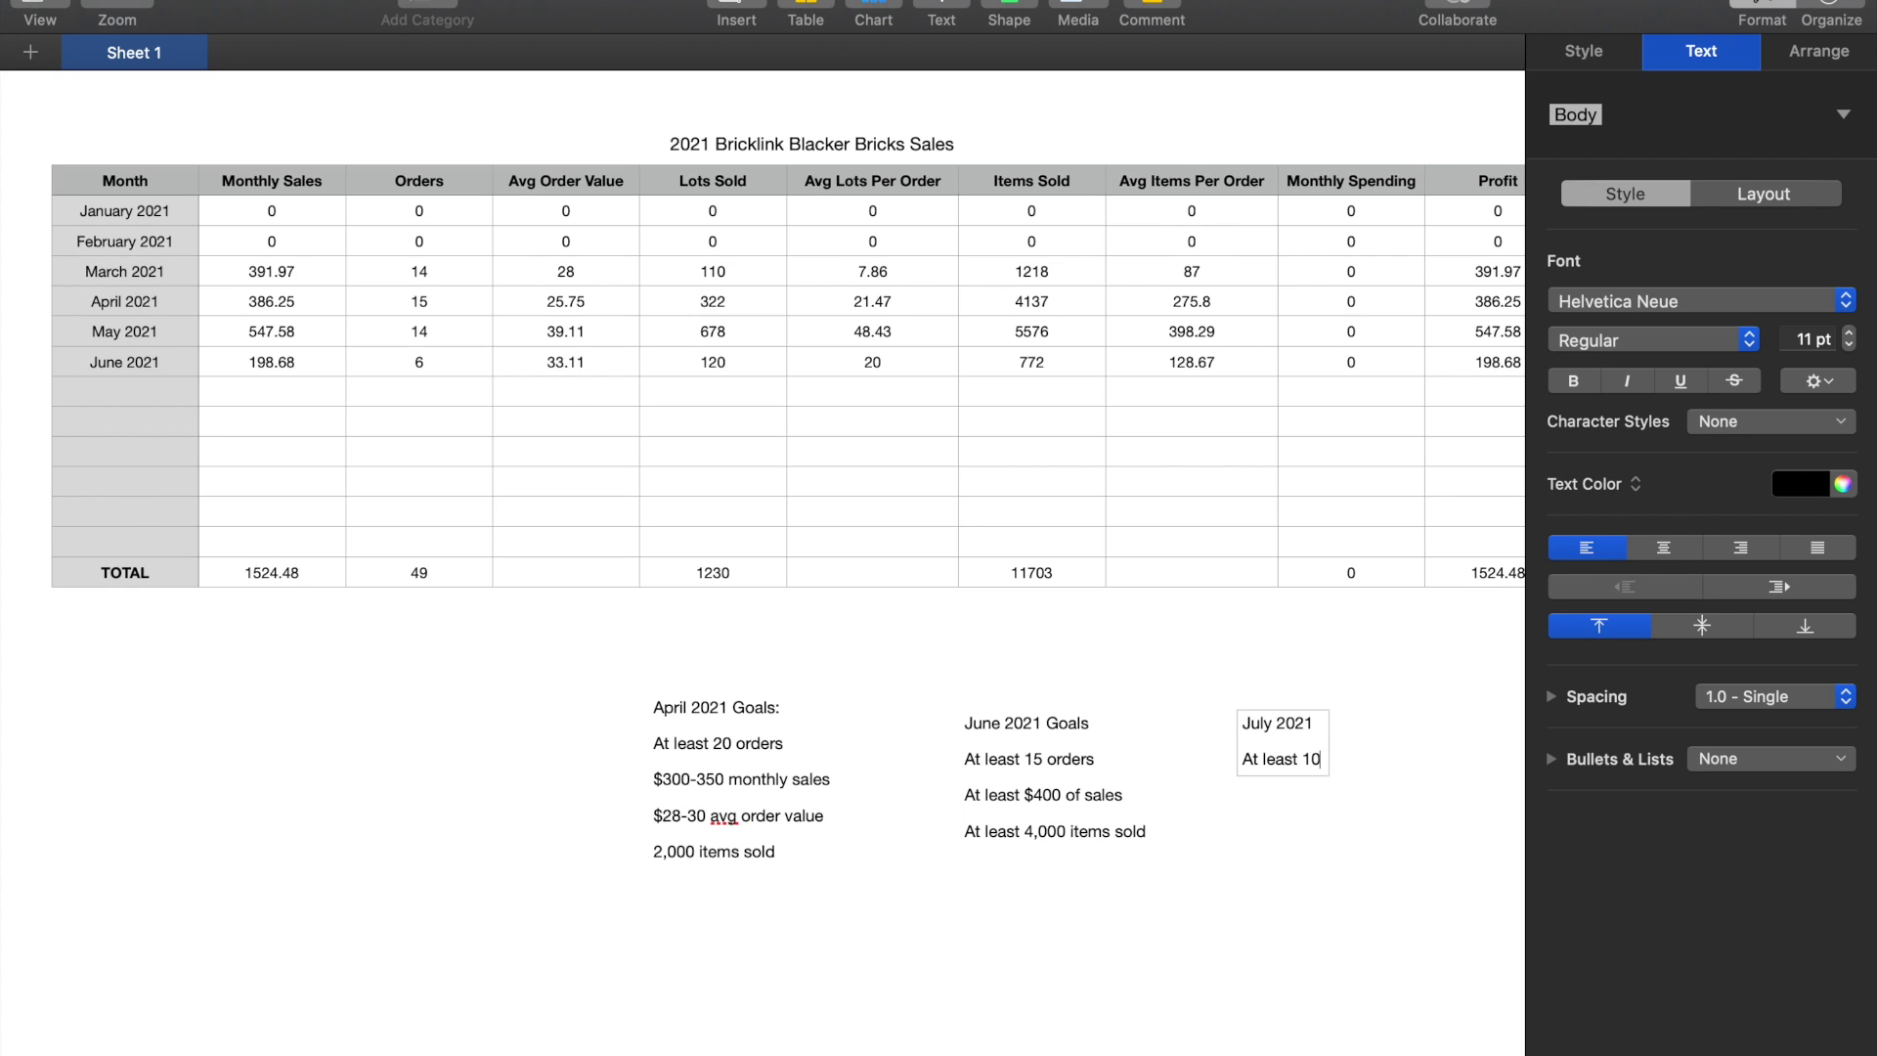
text( orders)
key(Return)
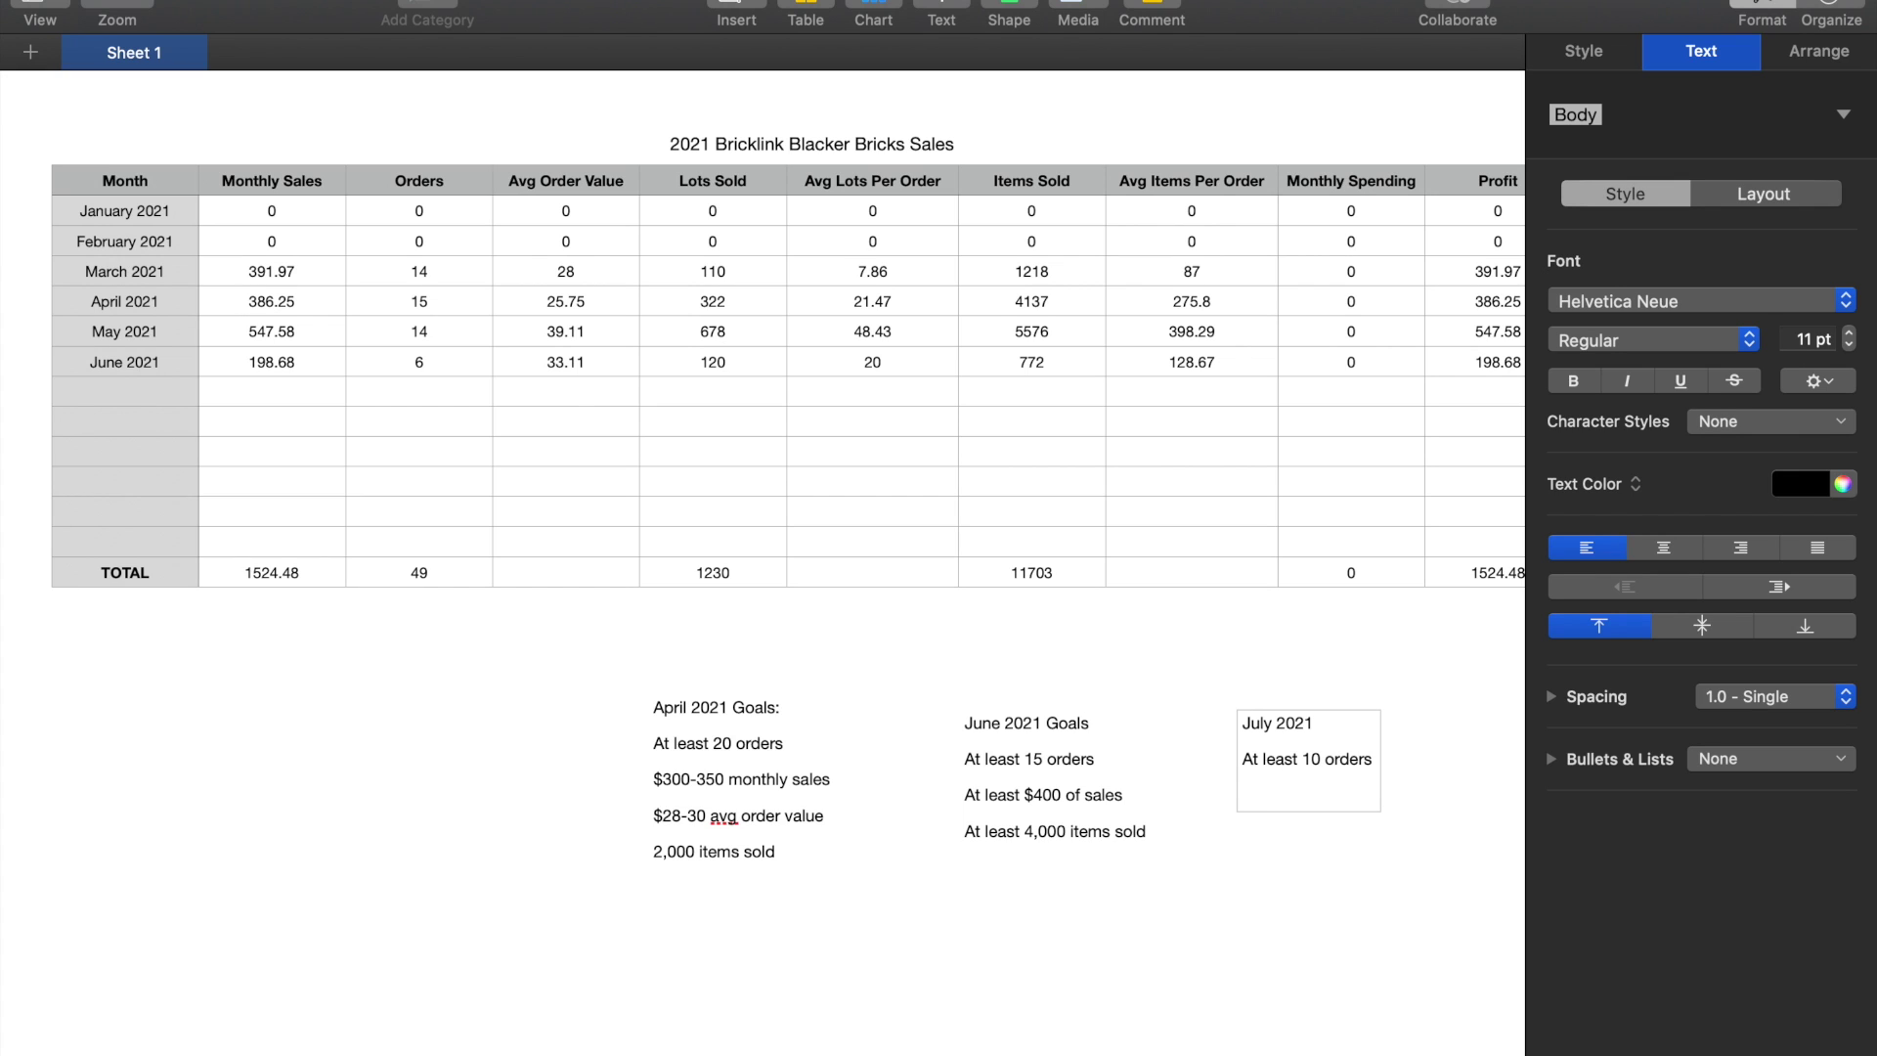
text(At least $300 of sae)
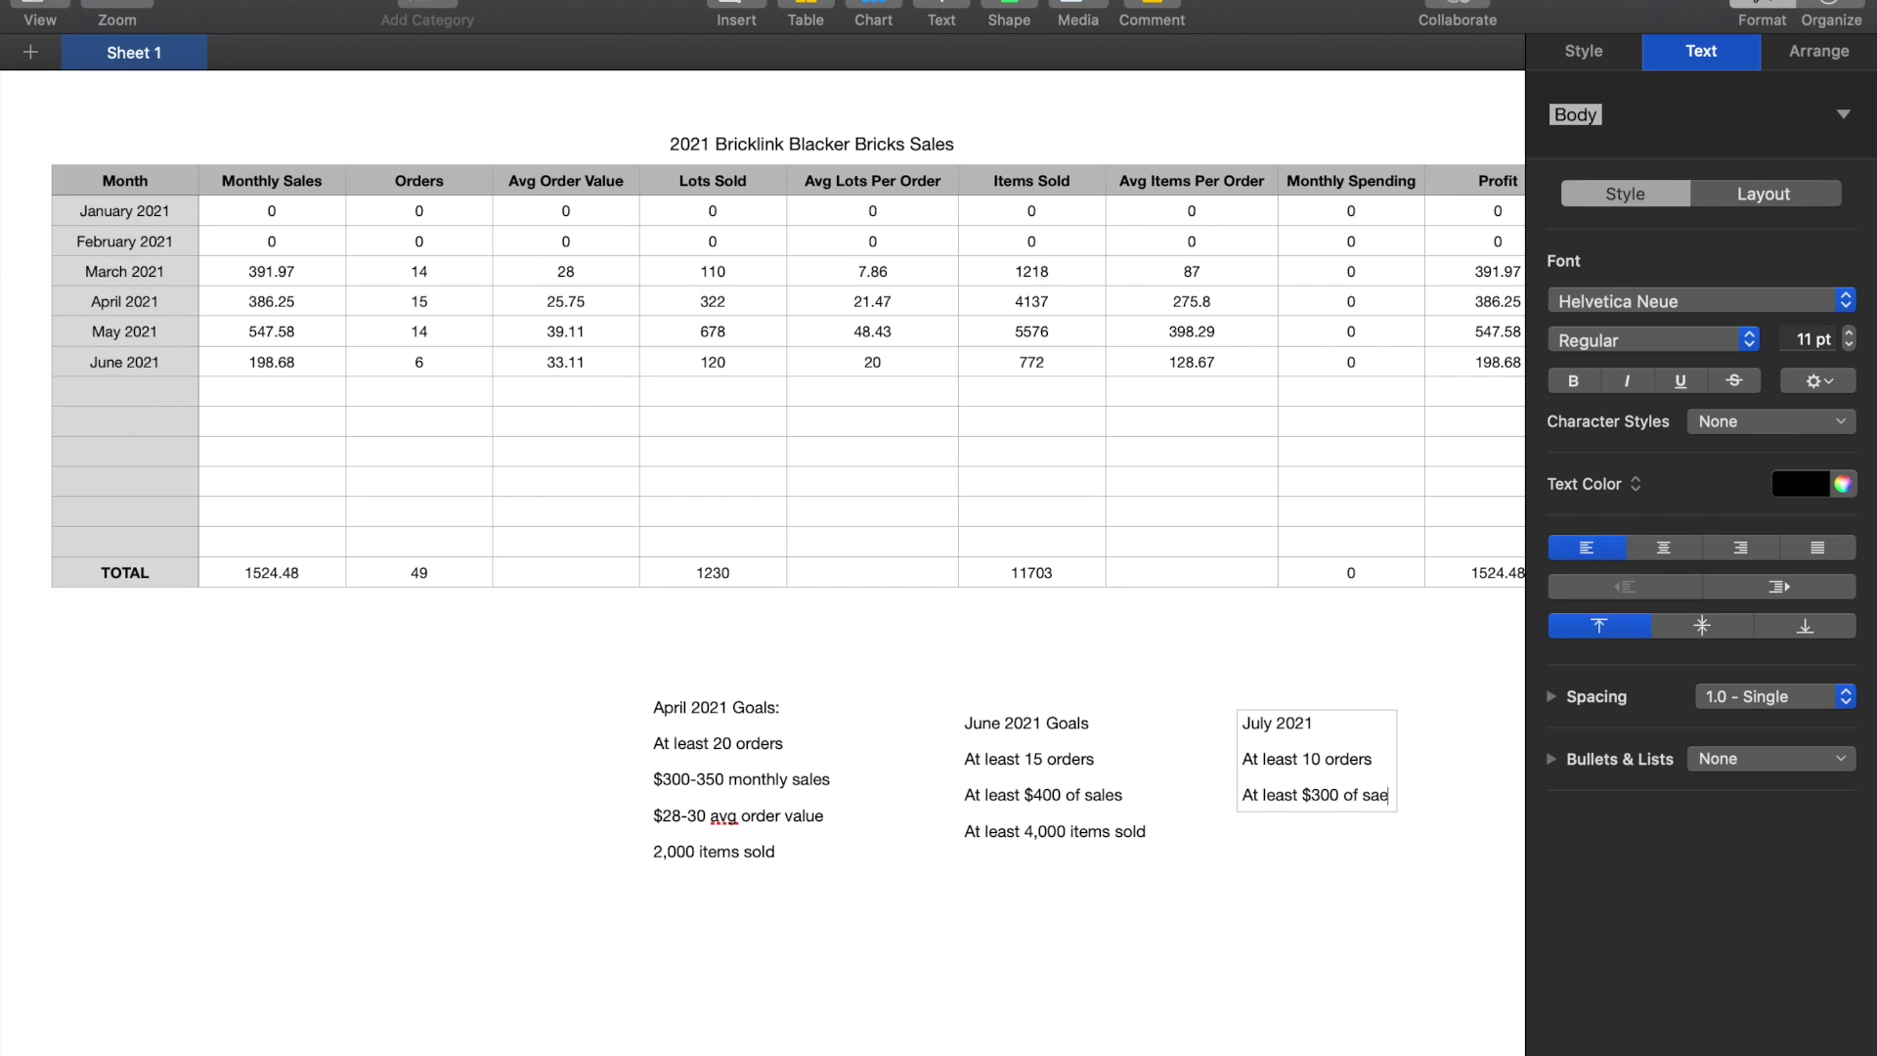
key(BackSpace)
text(les)
Add the final goal line 'At least 2,000 items sold' and stop editing
key(Return)
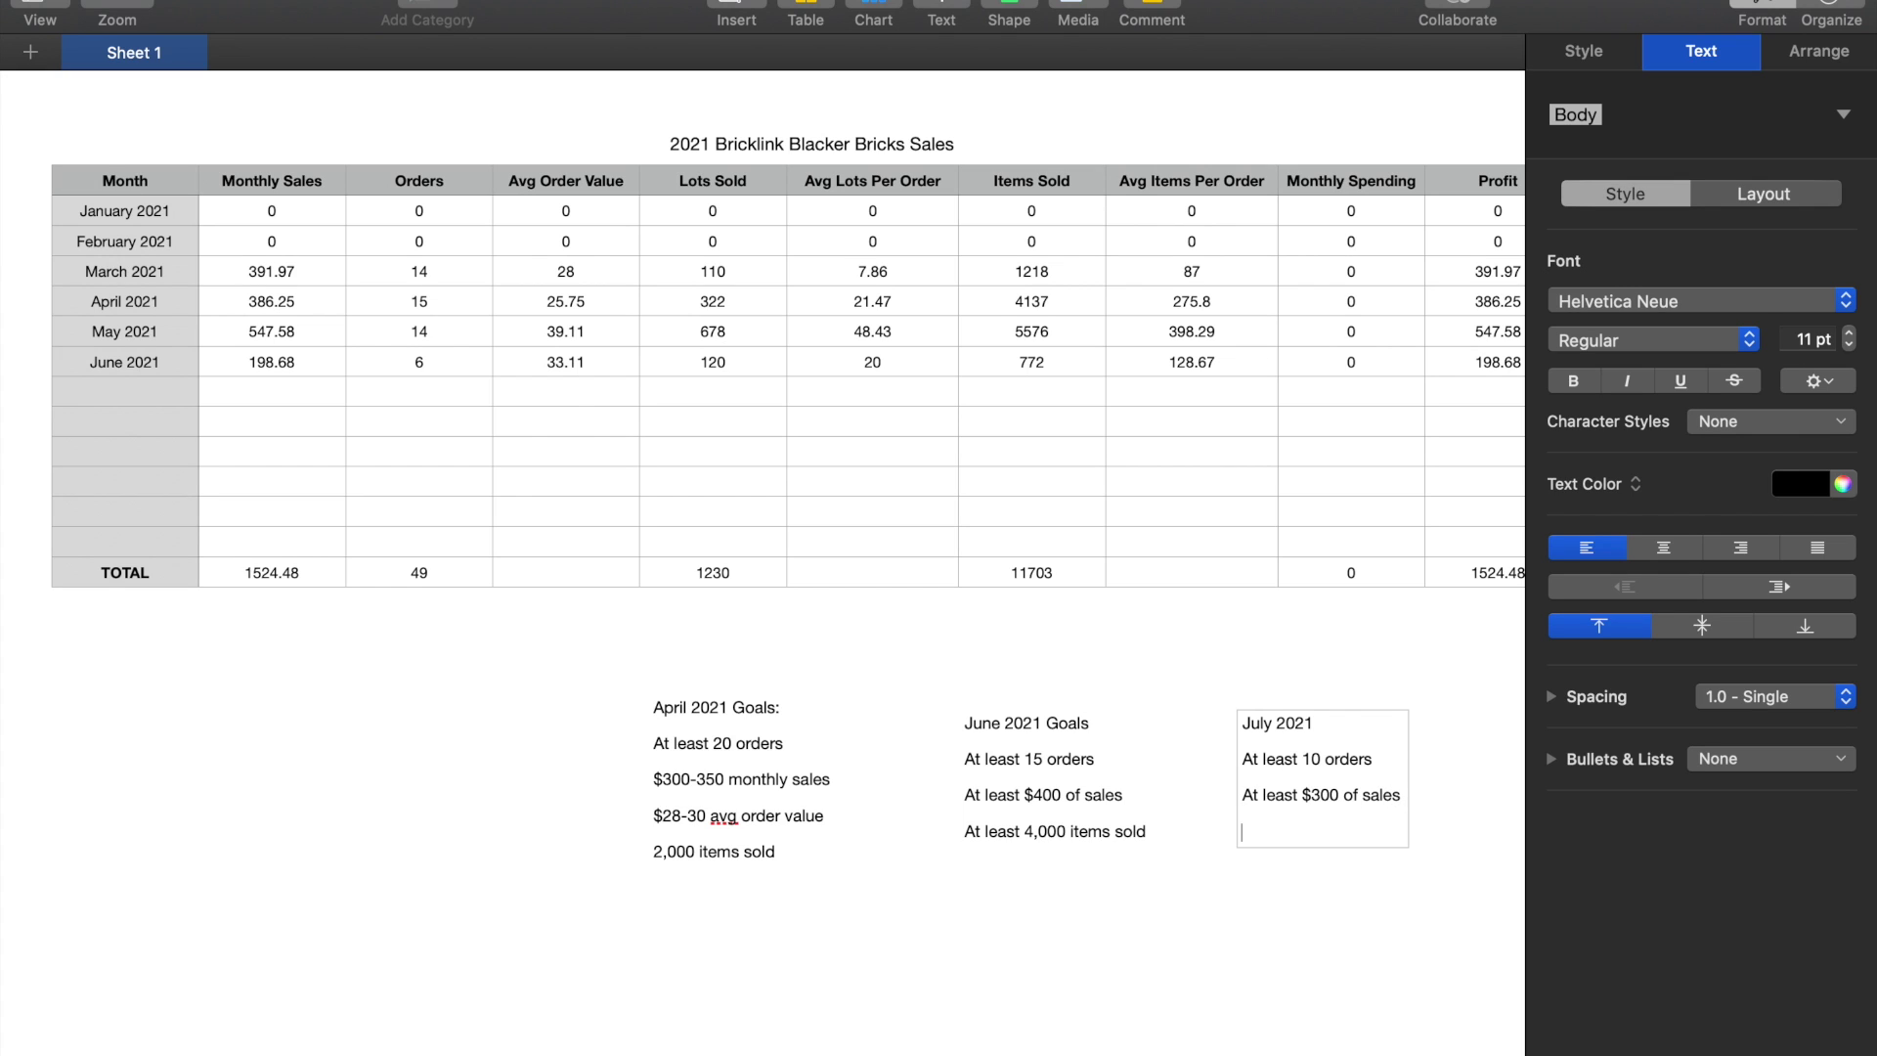
text(At least 2,000 items sold)
click(1345, 949)
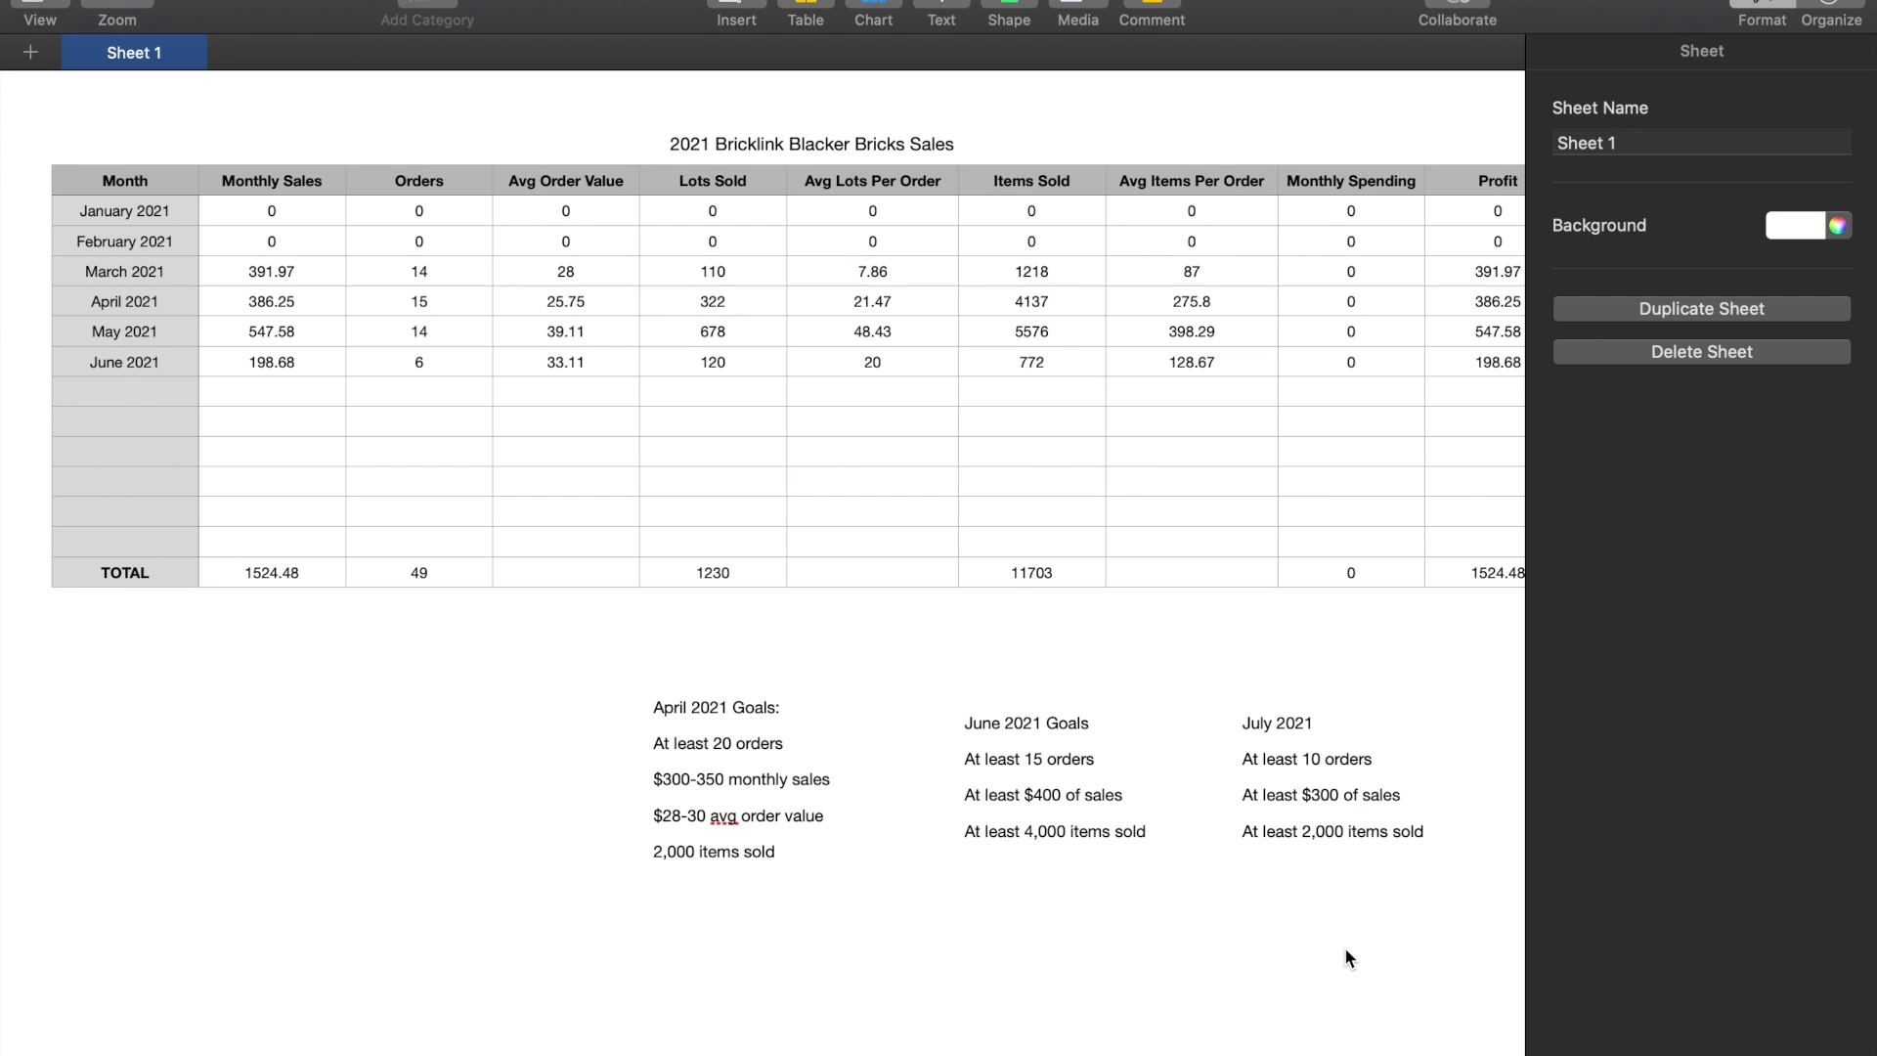
Scroll the sheet right and back left to review the table and goal lists
scroll(1346, 951, right, 3)
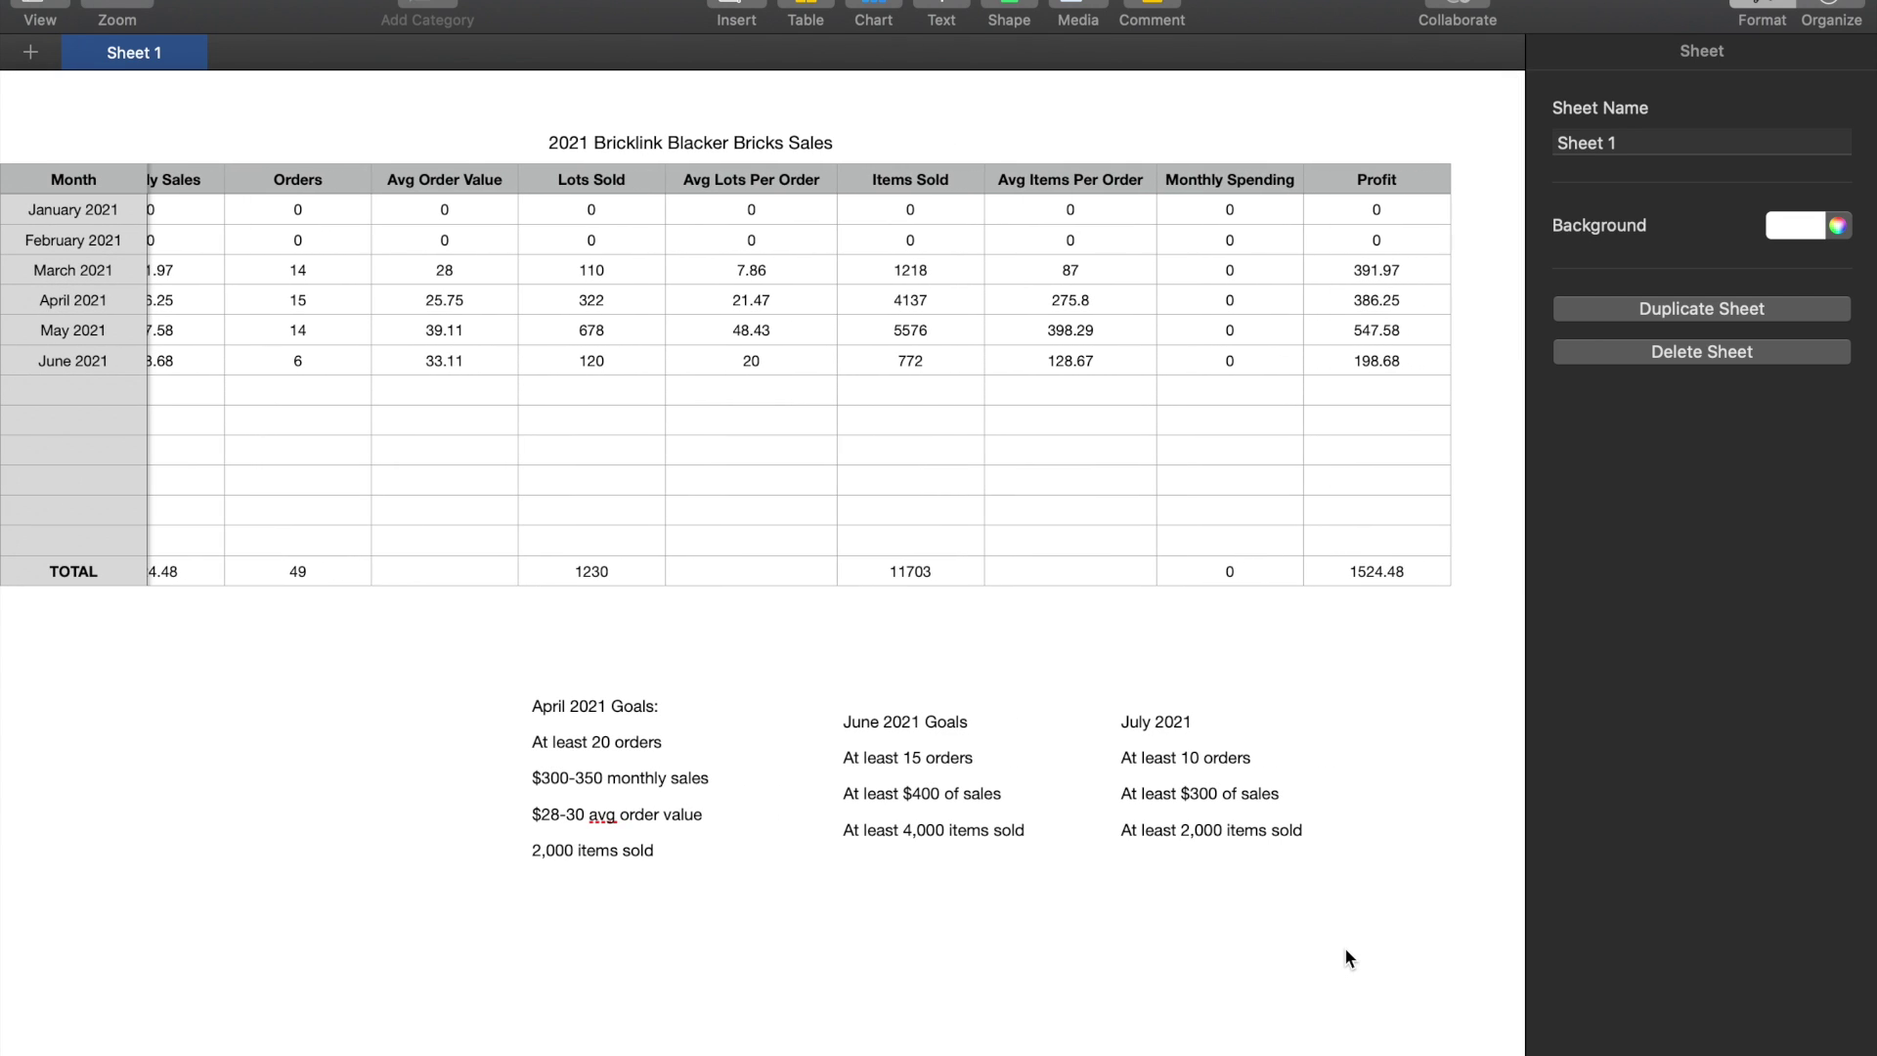
scroll(1347, 950, left, 3)
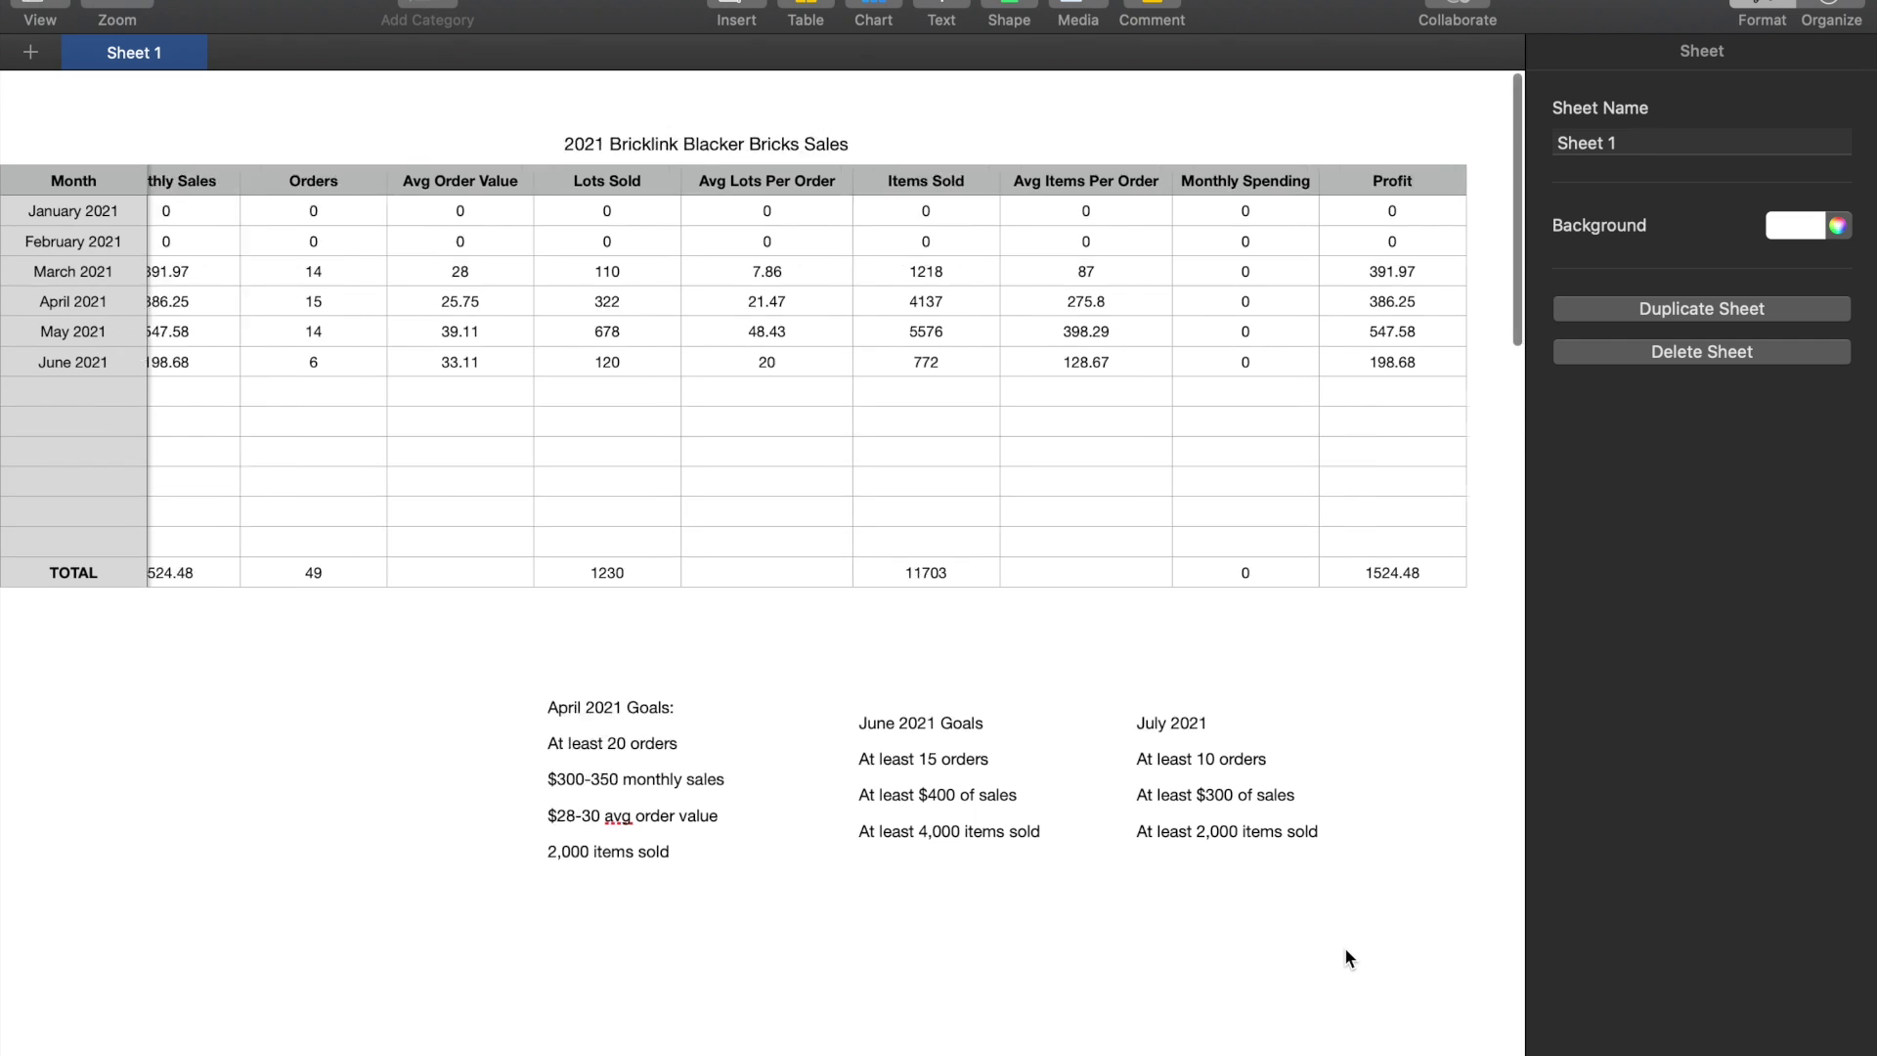